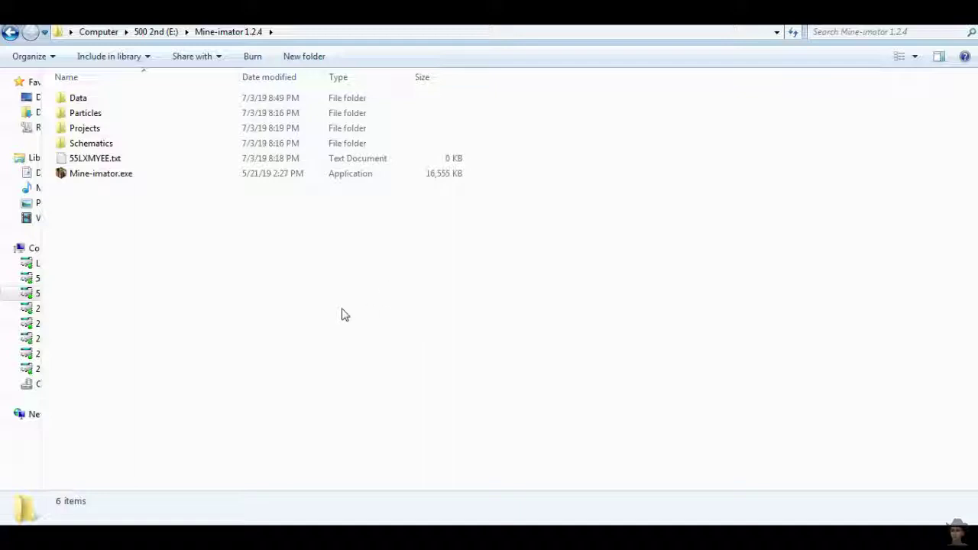
# Launch Mine-imator and create a new project named with a person's first name, leaving the author and description blank
pyautogui.doubleClick(109, 182)
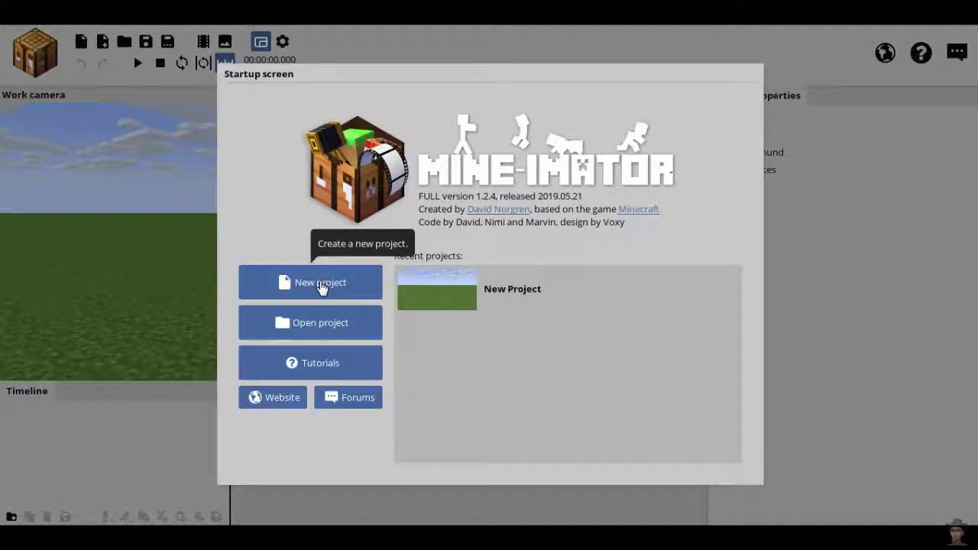
pyautogui.click(321, 284)
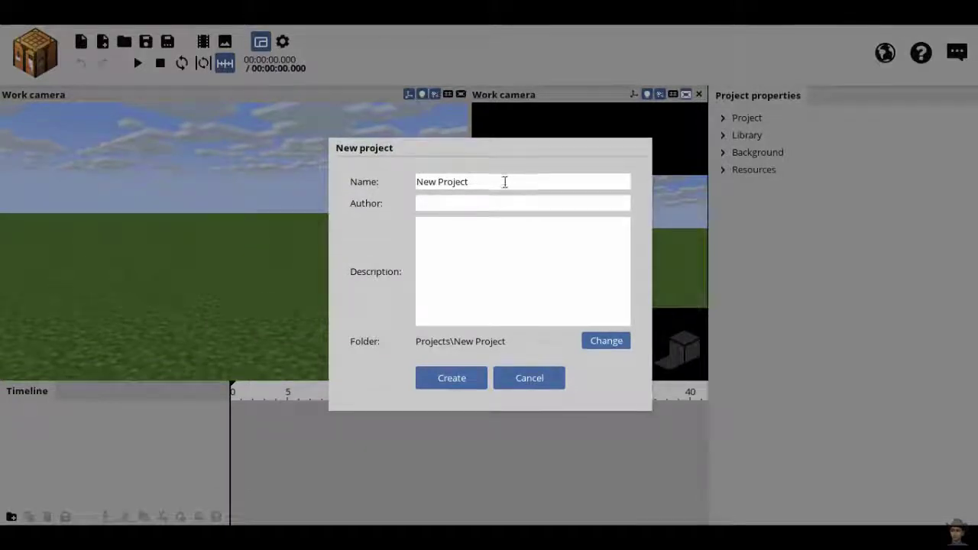
pyautogui.moveTo(504, 182); pyautogui.dragTo(309, 188)
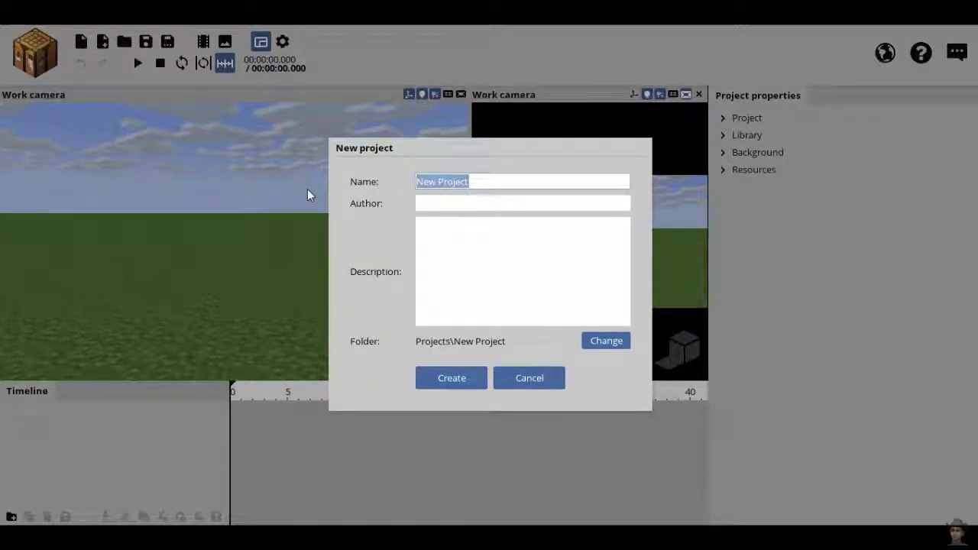
pyautogui.write('Michael')
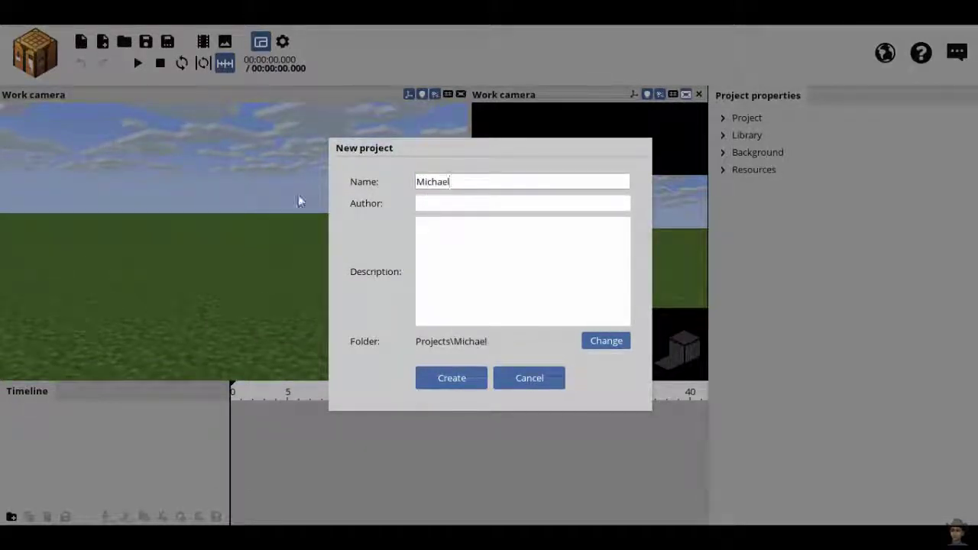
pyautogui.click(475, 205)
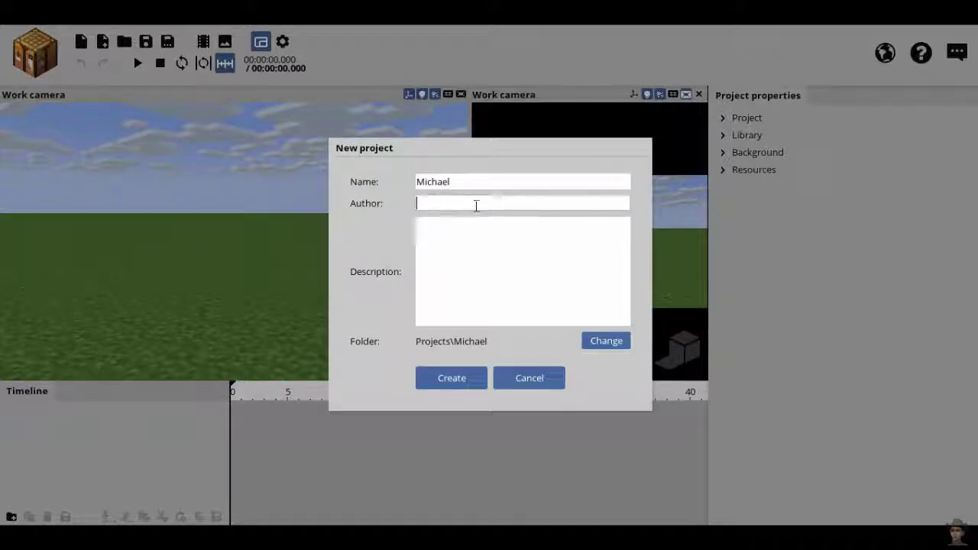
pyautogui.click(467, 264)
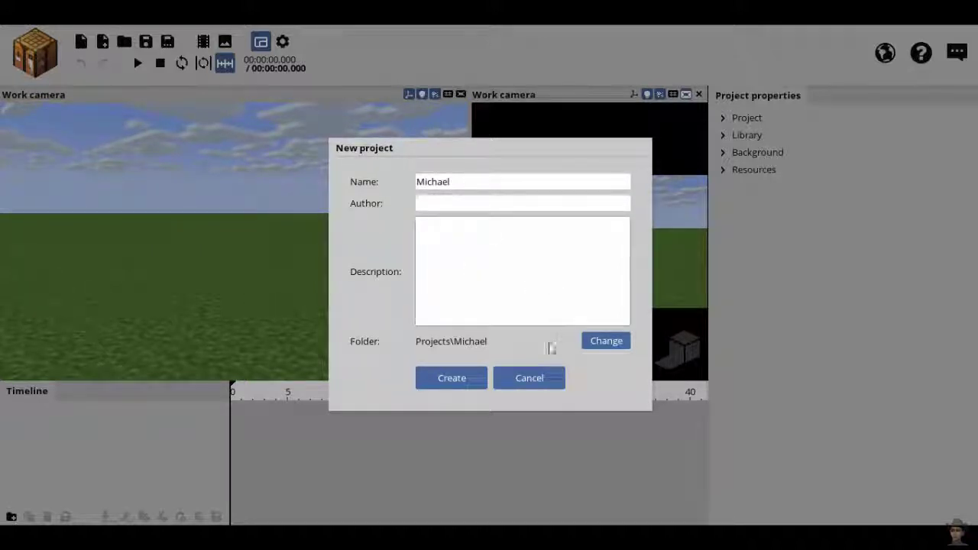
pyautogui.click(465, 378)
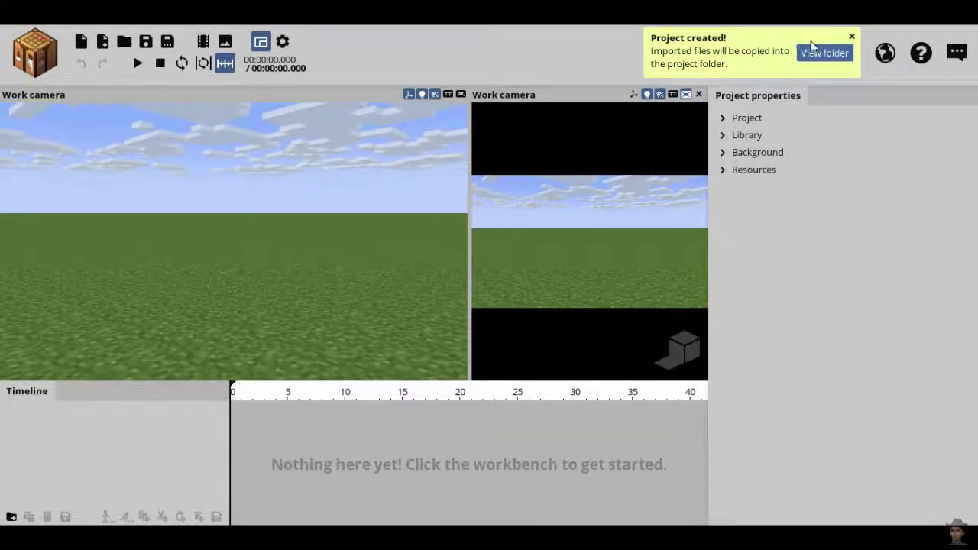
pyautogui.click(852, 38)
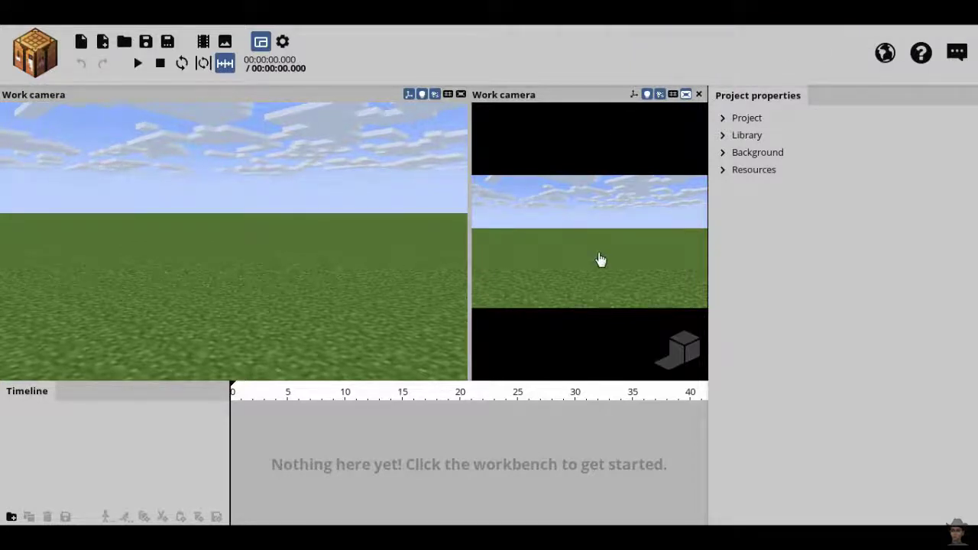
pyautogui.moveTo(601, 261)
pyautogui.mouseDown(button='right')
pyautogui.moveTo(609, 270)
pyautogui.moveTo(609, 239)
pyautogui.moveTo(609, 301)
pyautogui.moveTo(598, 255)
pyautogui.mouseUp(button='right')
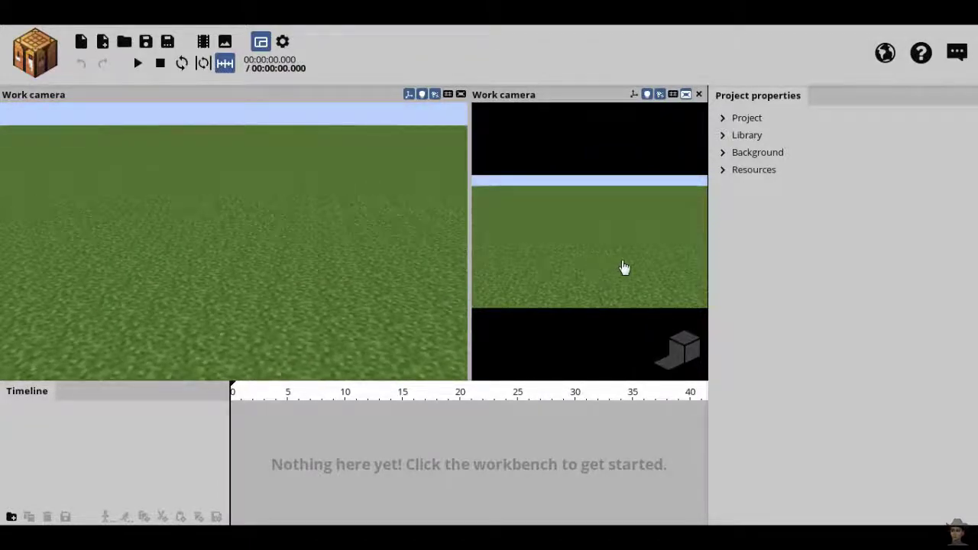
pyautogui.moveTo(621, 267); pyautogui.dragTo(639, 252, button='right')
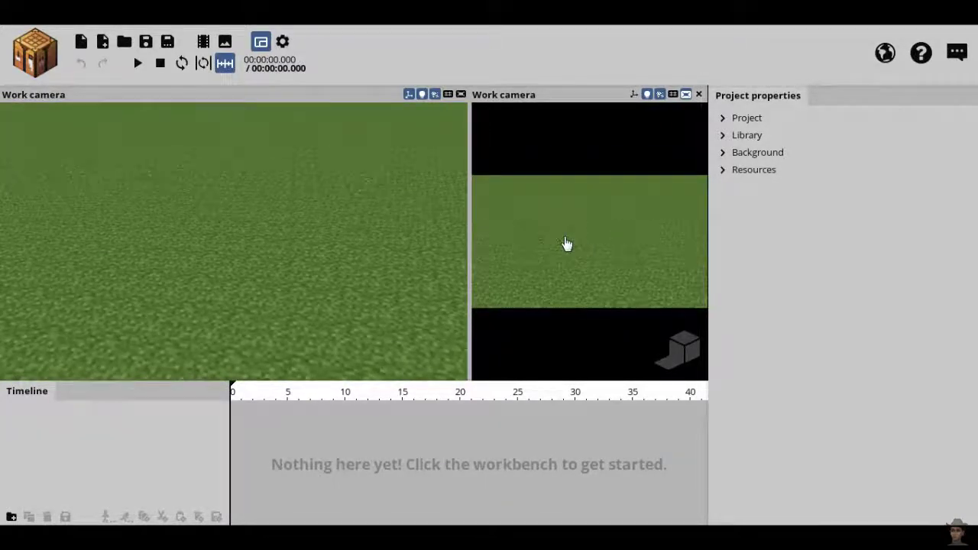
pyautogui.moveTo(566, 243); pyautogui.dragTo(566, 215, button='right')
pyautogui.moveTo(307, 244)
pyautogui.mouseDown(button='right')
pyautogui.moveTo(307, 256)
pyautogui.moveTo(329, 228)
pyautogui.moveTo(330, 256)
pyautogui.moveTo(316, 246)
pyautogui.moveTo(316, 255)
pyautogui.moveTo(316, 244)
pyautogui.moveTo(316, 257)
pyautogui.moveTo(316, 228)
pyautogui.moveTo(314, 255)
pyautogui.moveTo(313, 223)
pyautogui.moveTo(308, 252)
pyautogui.mouseUp(button='right')
pyautogui.press('q')
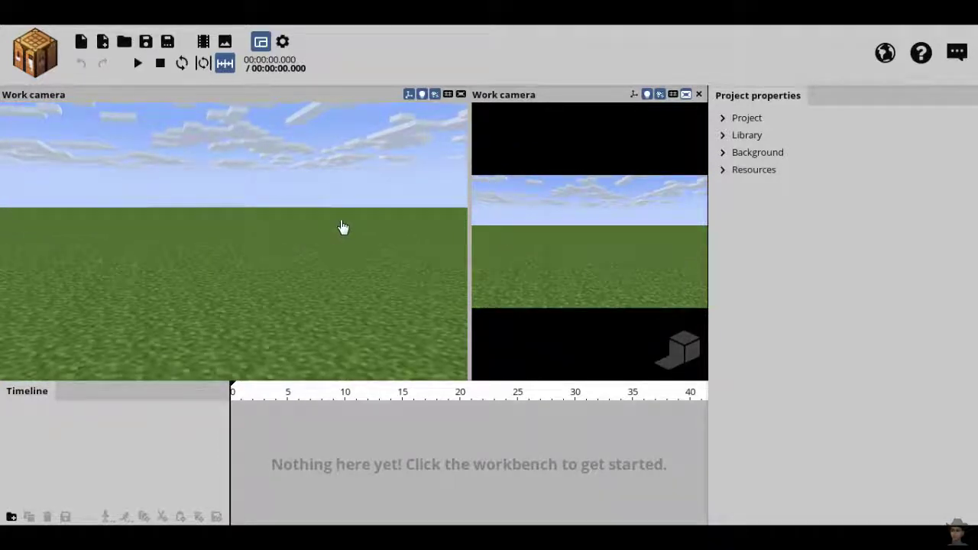
pyautogui.moveTo(343, 227); pyautogui.dragTo(354, 245, button='right')
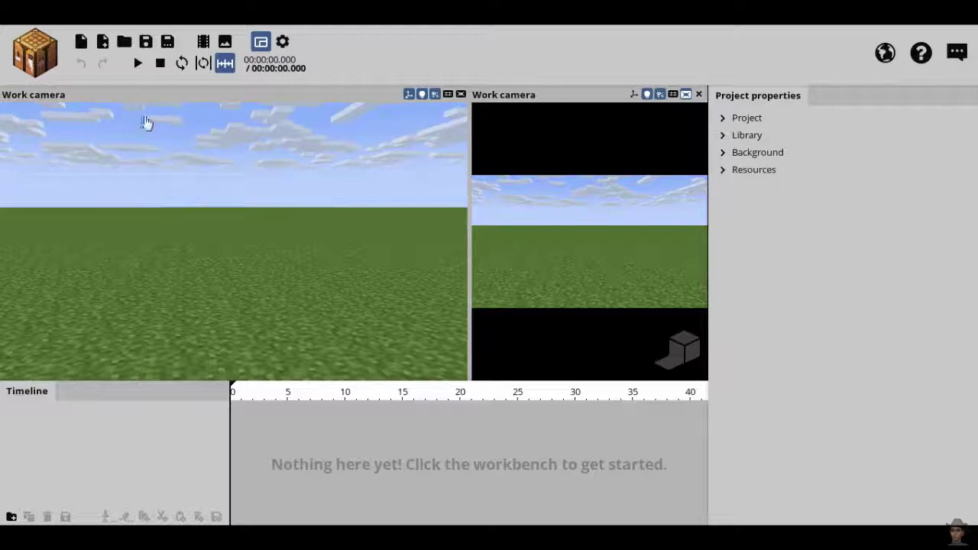
# Create a character with the Human model, the Steve variant and the Minecraft skin
pyautogui.click(35, 58)
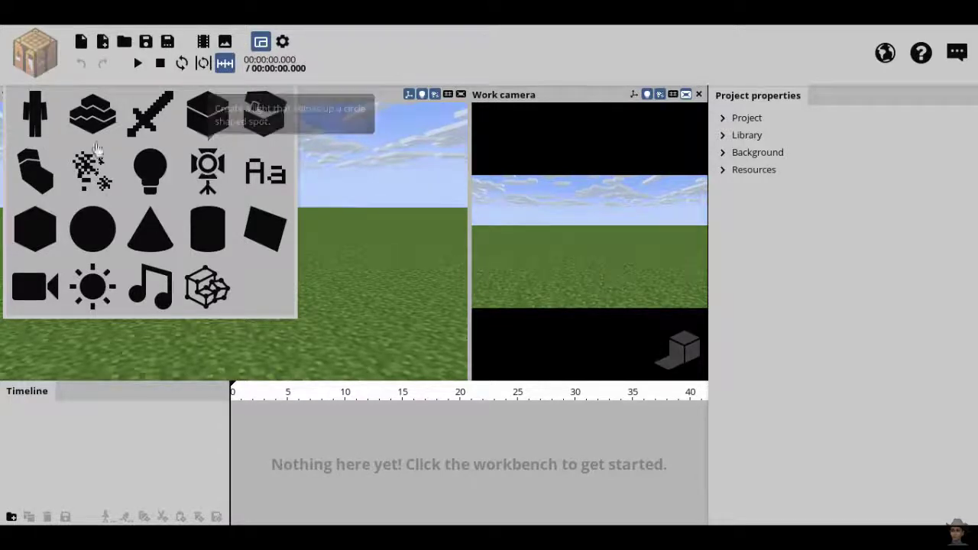
pyautogui.click(35, 124)
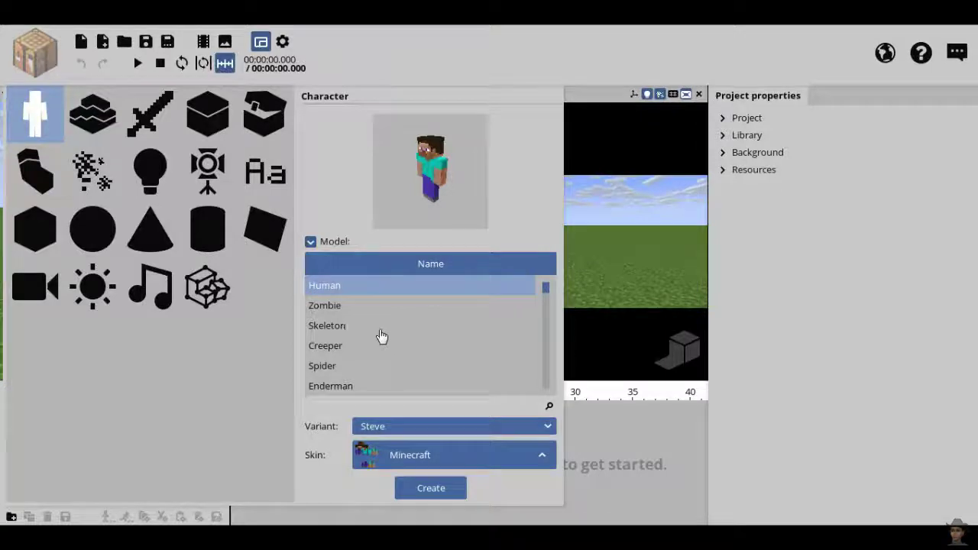
pyautogui.click(382, 326)
pyautogui.click(337, 288)
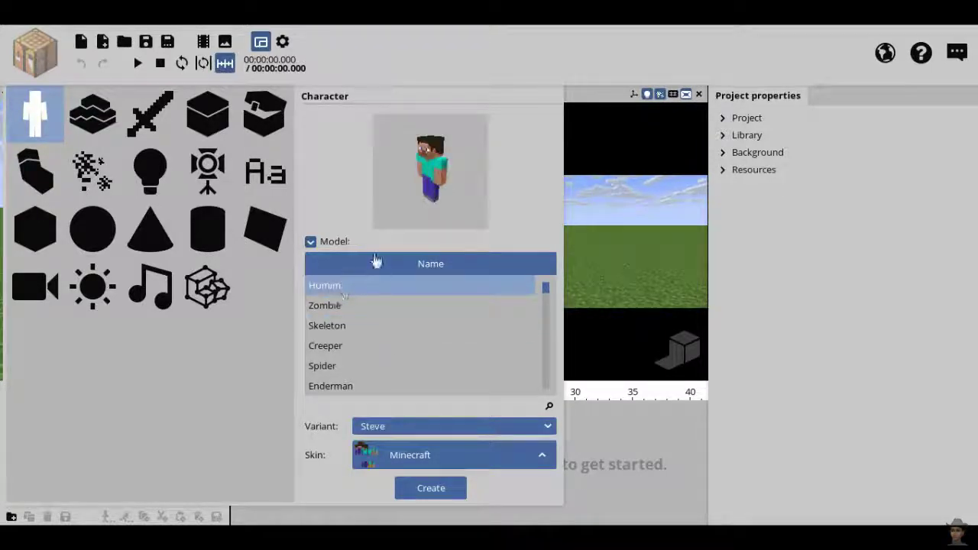
pyautogui.click(430, 488)
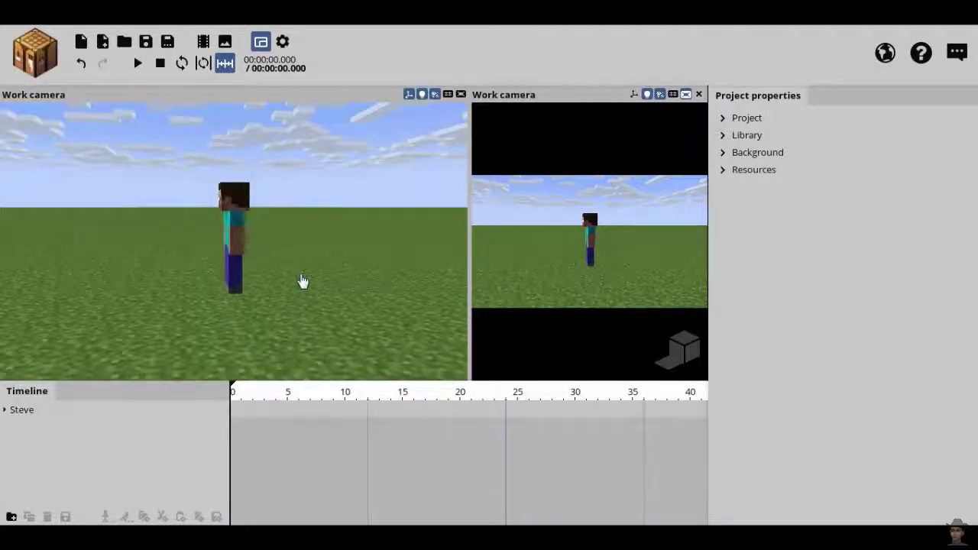
pyautogui.press('a')
pyautogui.moveTo(360, 299); pyautogui.dragTo(342, 315, button='right')
pyautogui.press('w')
pyautogui.press('e')
pyautogui.press('s')
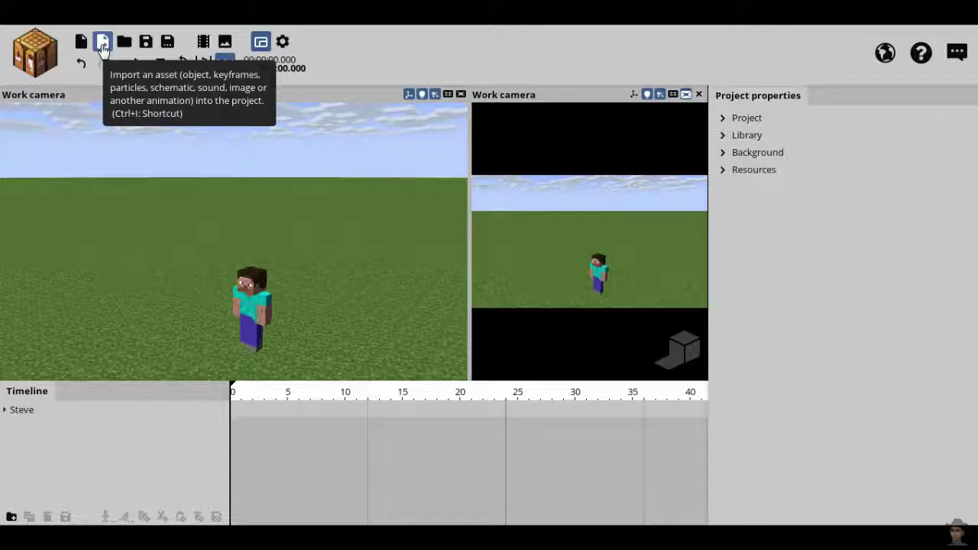
pyautogui.click(103, 48)
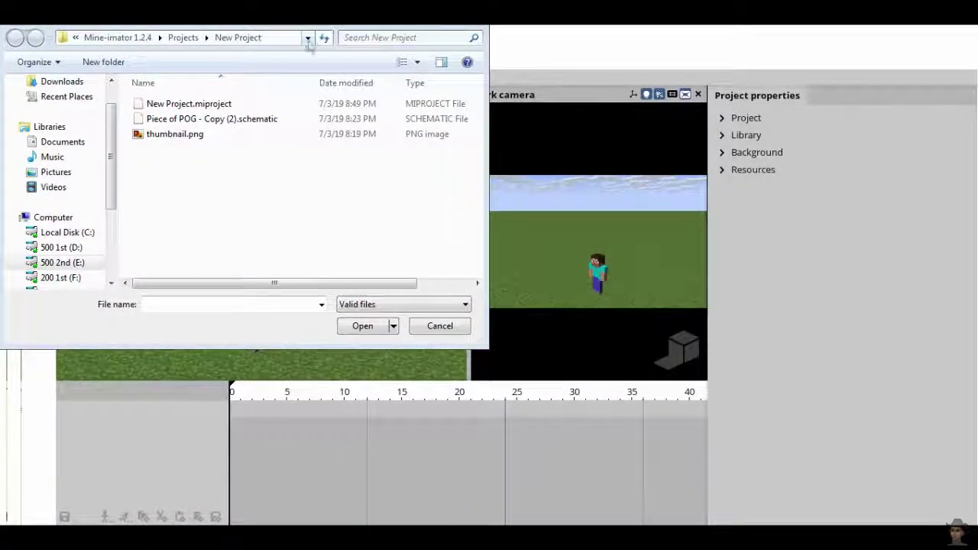
pyautogui.click(343, 31)
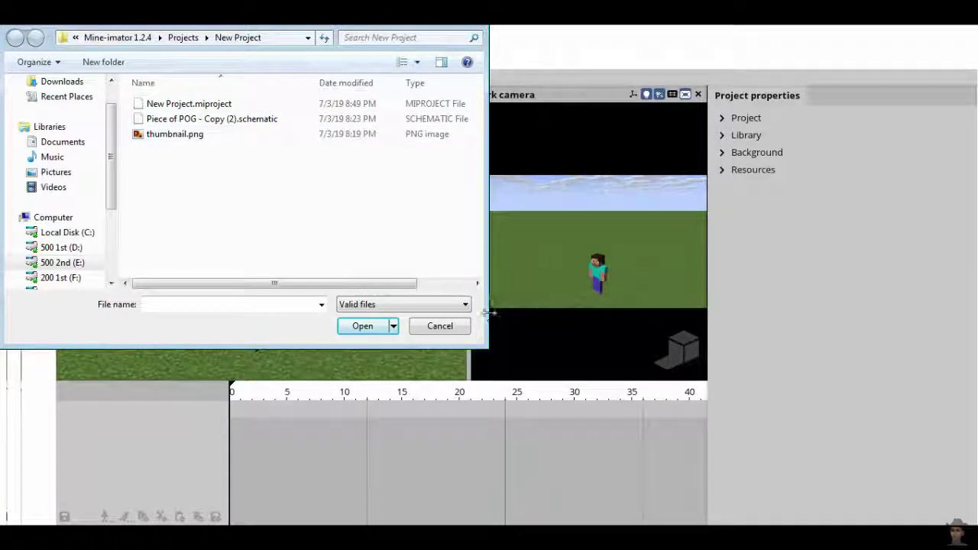
pyautogui.click(454, 328)
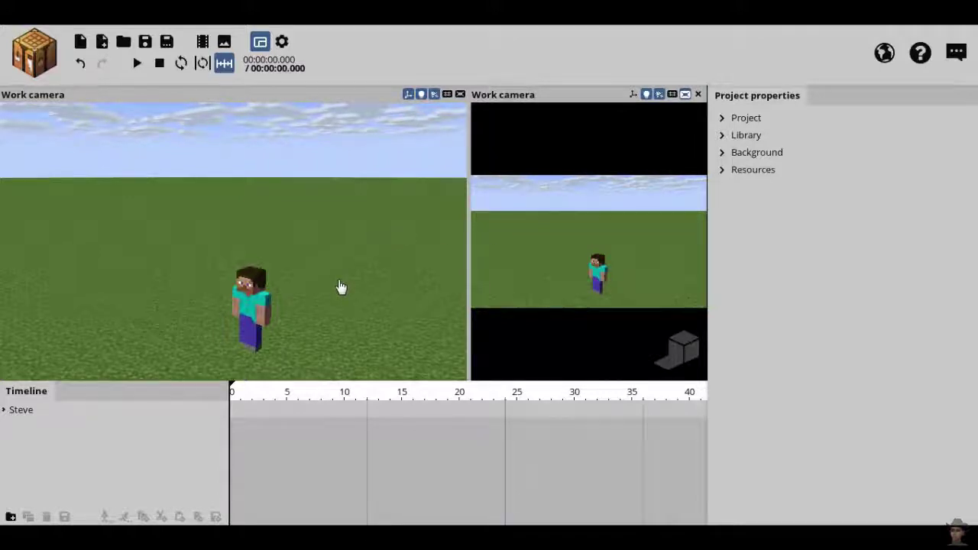
# Import Piece of POG - Copy (2).schematic into the project and add its animatable blocks as individual timelines
pyautogui.moveTo(338, 286); pyautogui.dragTo(362, 242, button='right')
pyautogui.press('a')
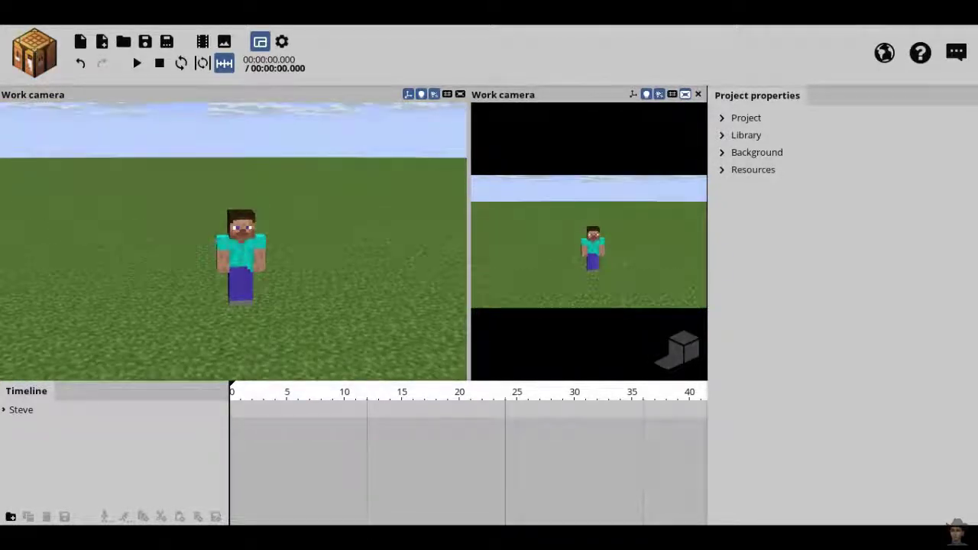
pyautogui.click(102, 41)
pyautogui.doubleClick(213, 122)
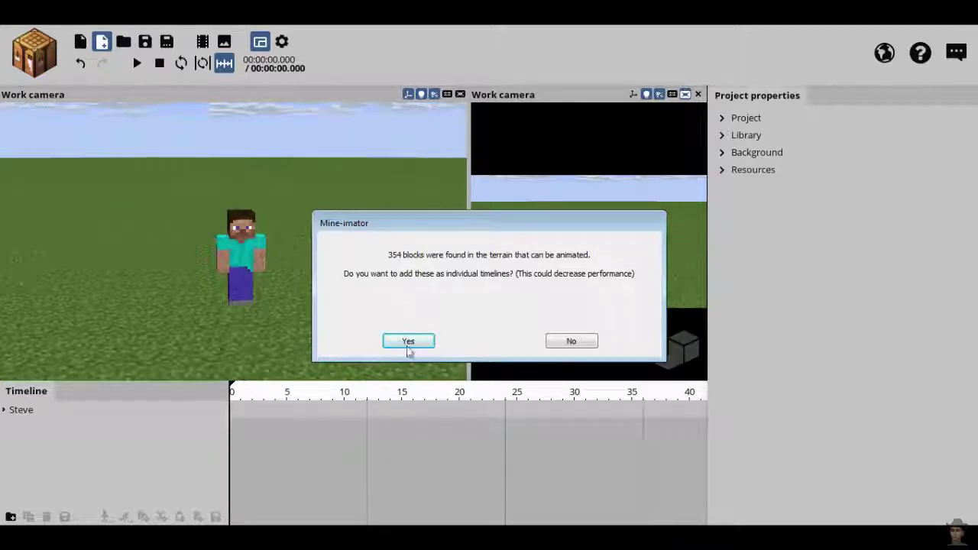
pyautogui.click(407, 344)
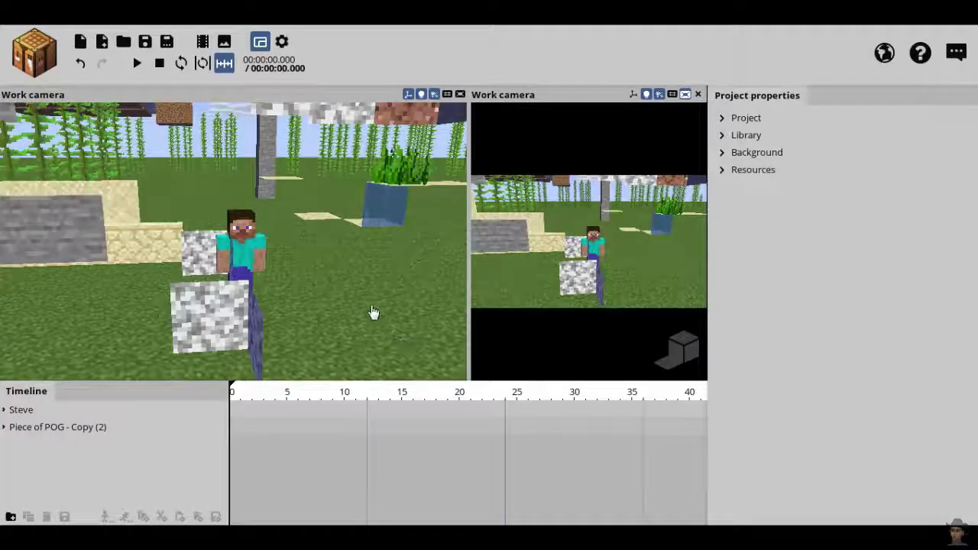
# Expand and select Steve in the timeline and raise him out of the imported terrain to about Y 153
pyautogui.moveTo(382, 301)
pyautogui.mouseDown(button='right')
pyautogui.moveTo(313, 254)
pyautogui.moveTo(221, 216)
pyautogui.moveTo(272, 252)
pyautogui.moveTo(380, 301)
pyautogui.moveTo(372, 296)
pyautogui.mouseUp(button='right')
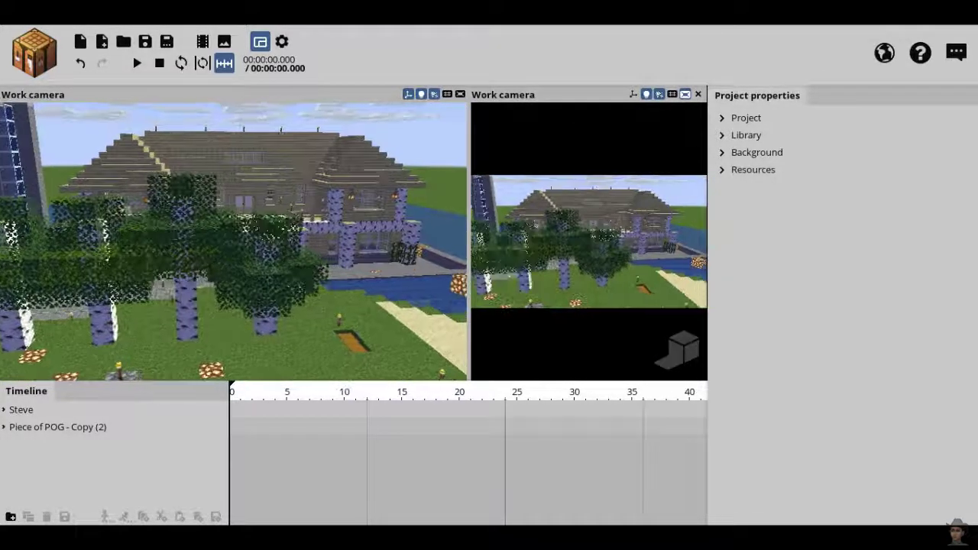
pyautogui.moveTo(234, 242); pyautogui.dragTo(295, 220, button='right')
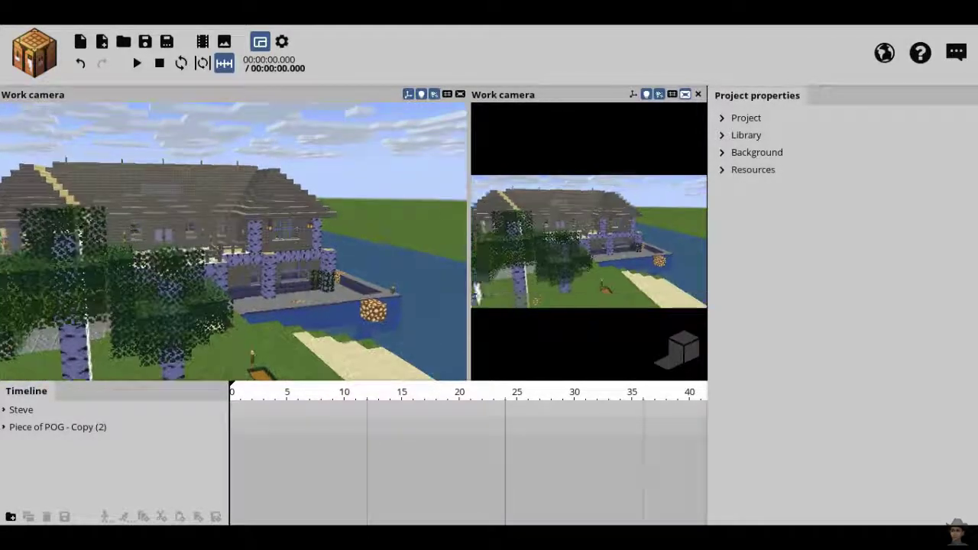
pyautogui.moveTo(234, 242); pyautogui.dragTo(218, 276, button='right')
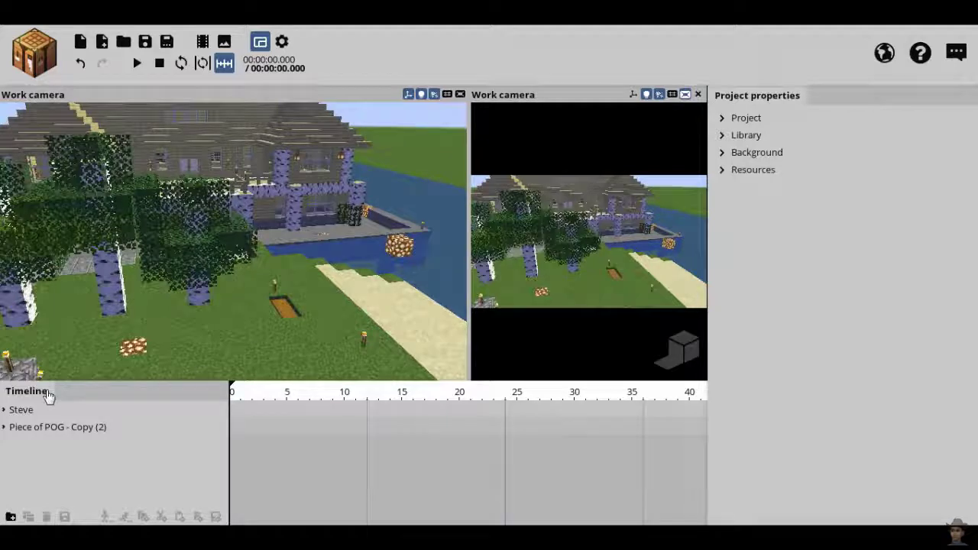
pyautogui.click(5, 411)
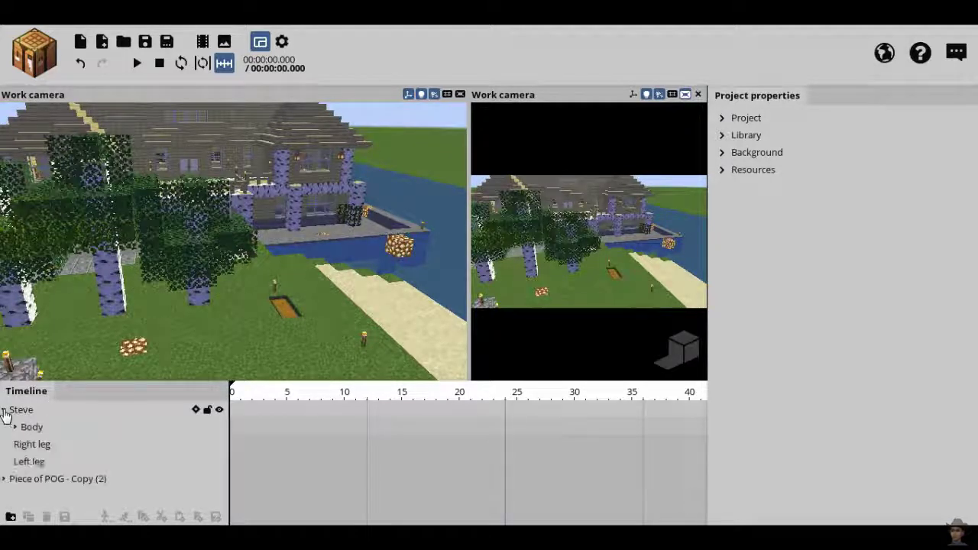
pyautogui.click(12, 412)
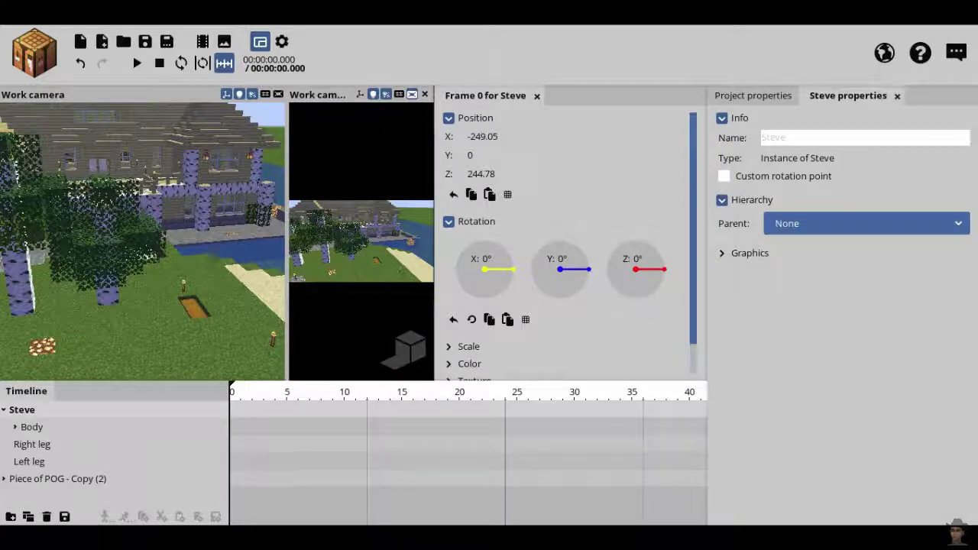
pyautogui.moveTo(359, 236); pyautogui.dragTo(281, 257, button='right')
pyautogui.press('w')
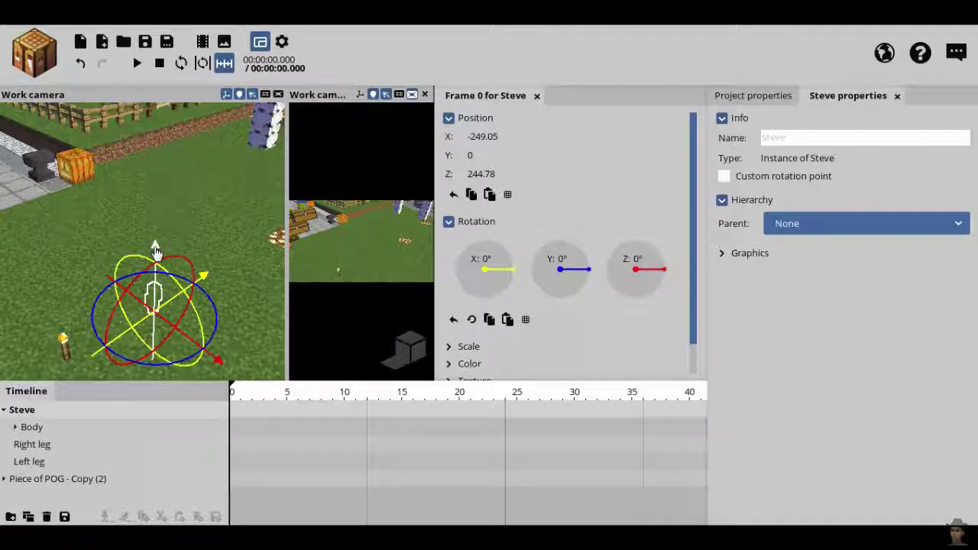
pyautogui.moveTo(155, 251); pyautogui.dragTo(173, 124)
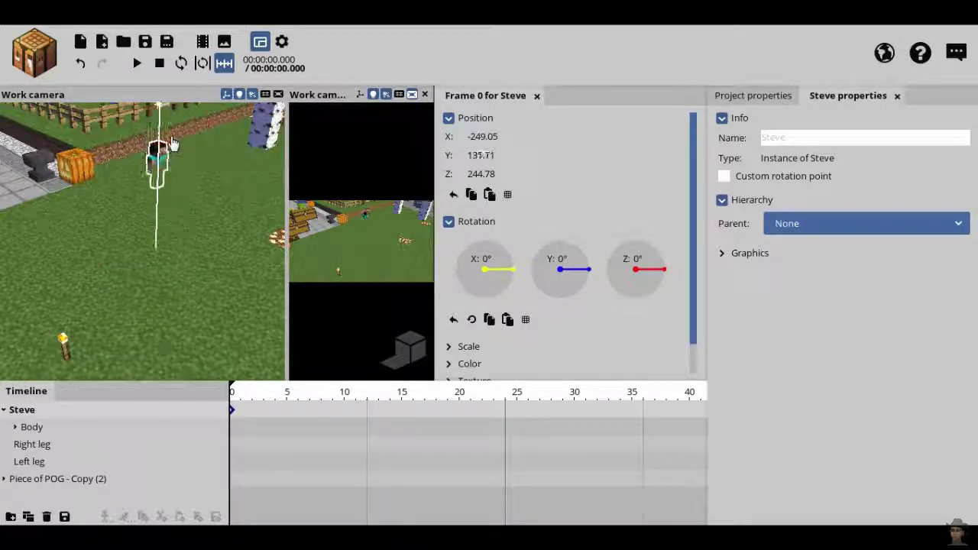
pyautogui.moveTo(174, 130); pyautogui.dragTo(178, 126)
# Shift Steve along the X axis to about -254.6
pyautogui.moveTo(188, 245); pyautogui.dragTo(147, 298, button='right')
pyautogui.press('w')
pyautogui.press('w')
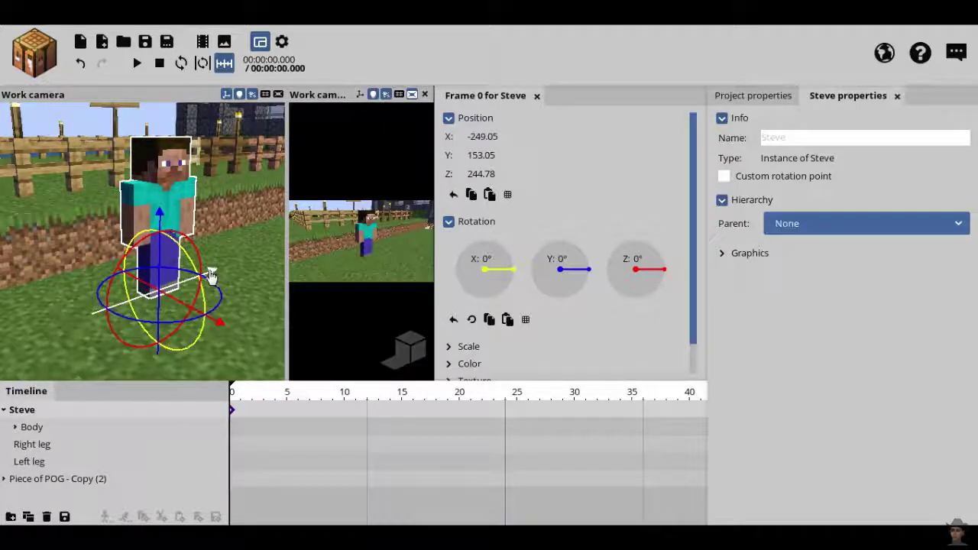
pyautogui.moveTo(213, 277); pyautogui.dragTo(197, 294)
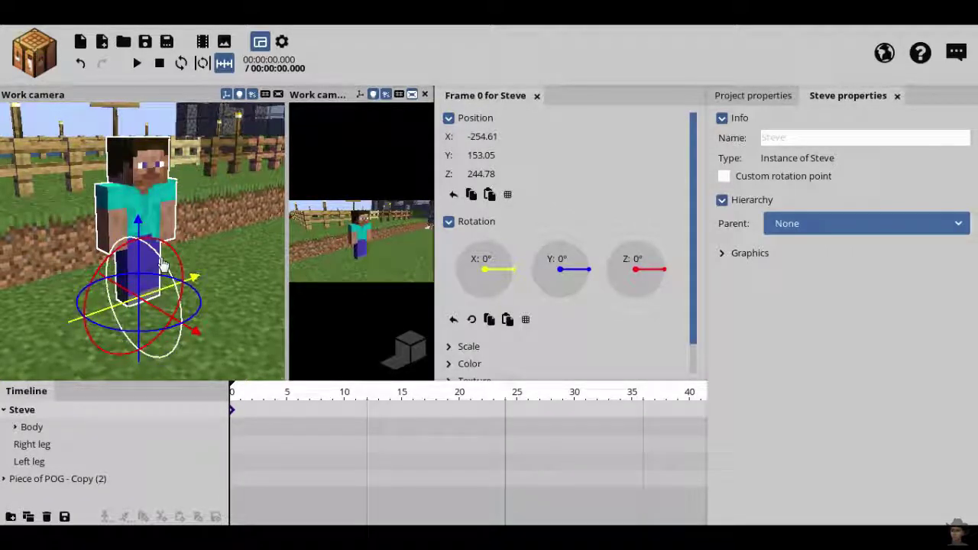
# Rotate Steve to about X 9.7°, Y -10.7° and Z -98° at frame 0
pyautogui.moveTo(162, 263)
pyautogui.mouseDown()
pyautogui.moveTo(183, 317)
pyautogui.moveTo(168, 269)
pyautogui.mouseUp()
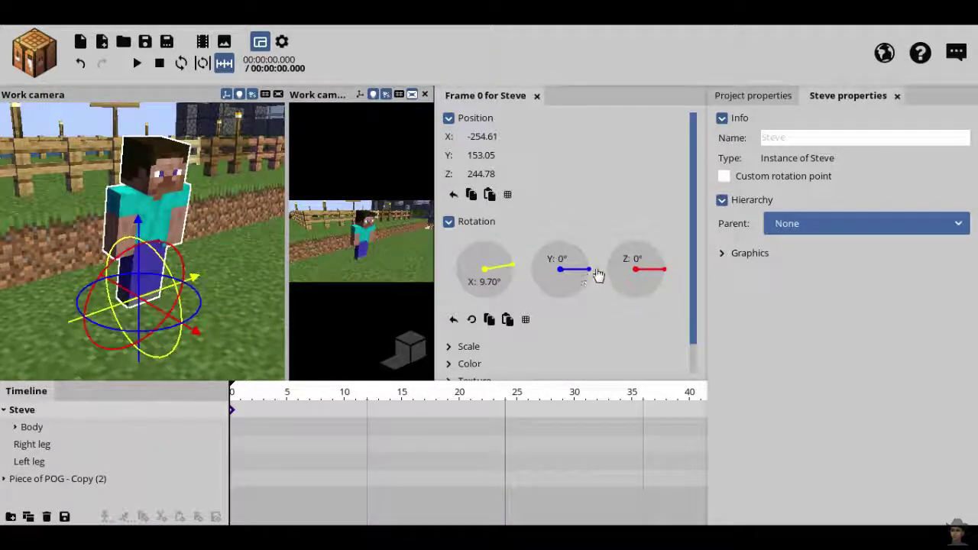
pyautogui.moveTo(590, 277)
pyautogui.mouseDown()
pyautogui.moveTo(561, 328)
pyautogui.moveTo(517, 318)
pyautogui.moveTo(581, 313)
pyautogui.moveTo(602, 283)
pyautogui.moveTo(594, 279)
pyautogui.mouseUp()
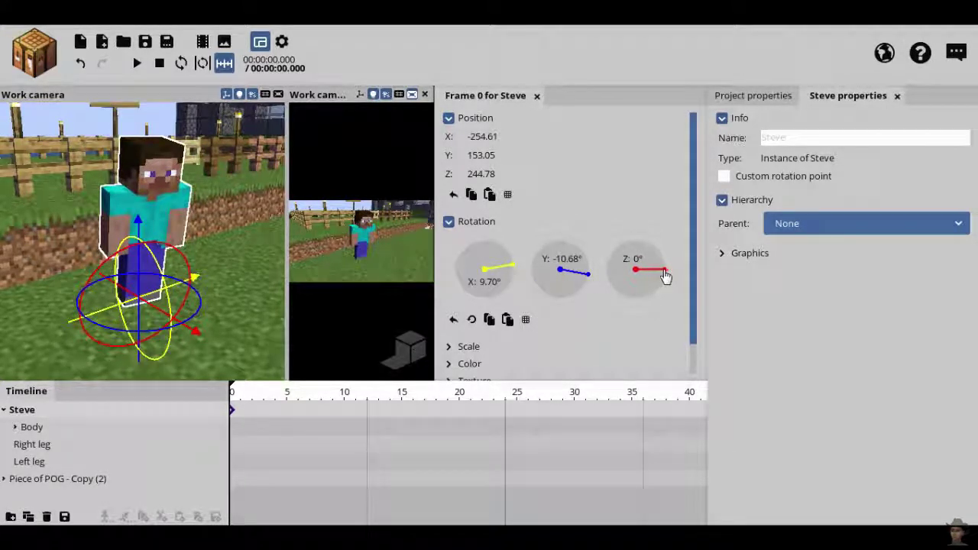
pyautogui.moveTo(664, 277); pyautogui.dragTo(631, 318)
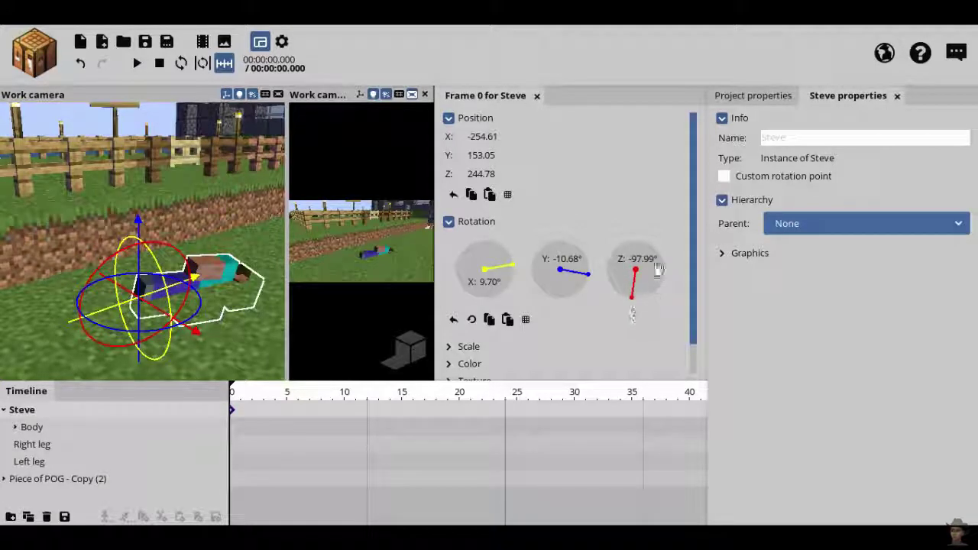
# Rotate Steve to X 180°, Y 146.31° and Z 135°, show the rotation loop values and close his properties
pyautogui.moveTo(655, 263); pyautogui.dragTo(634, 227)
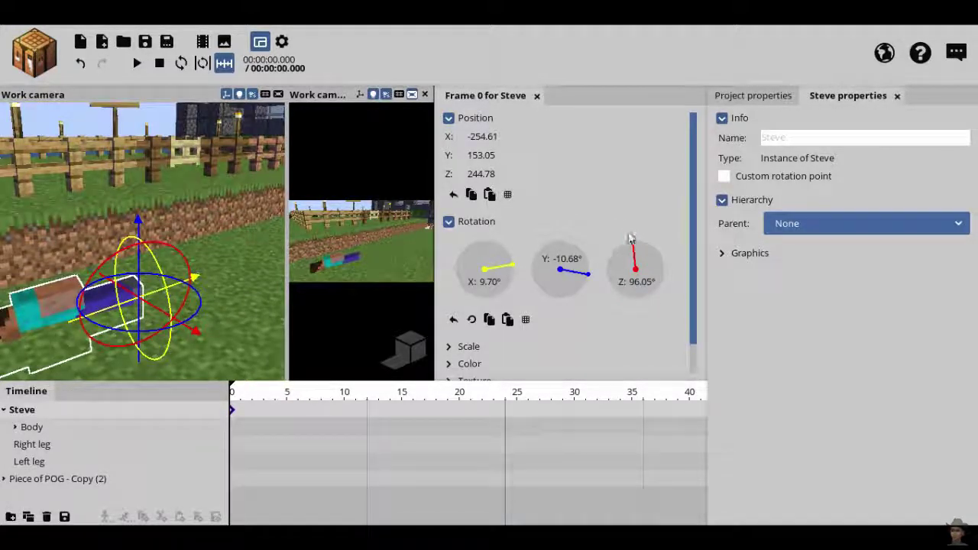
pyautogui.click(635, 269)
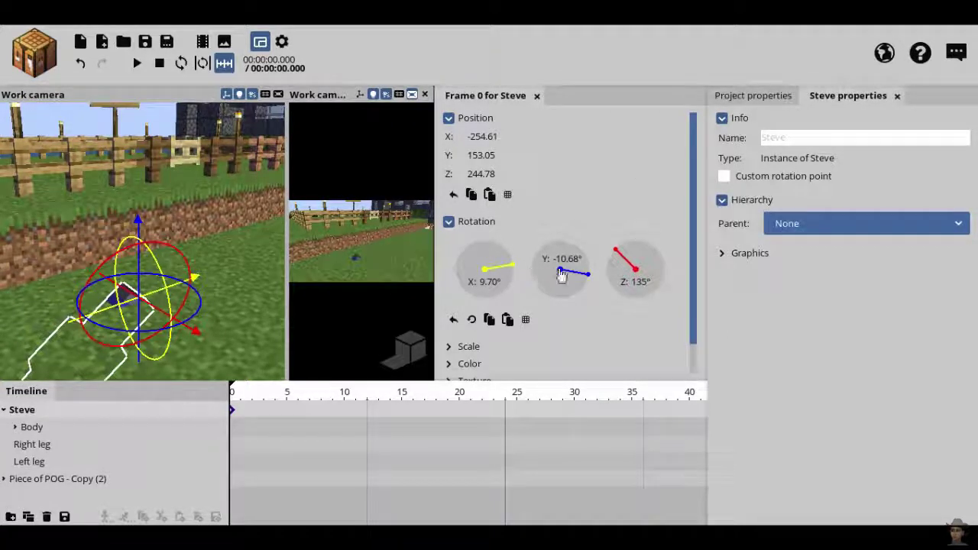
pyautogui.moveTo(562, 273); pyautogui.dragTo(557, 269)
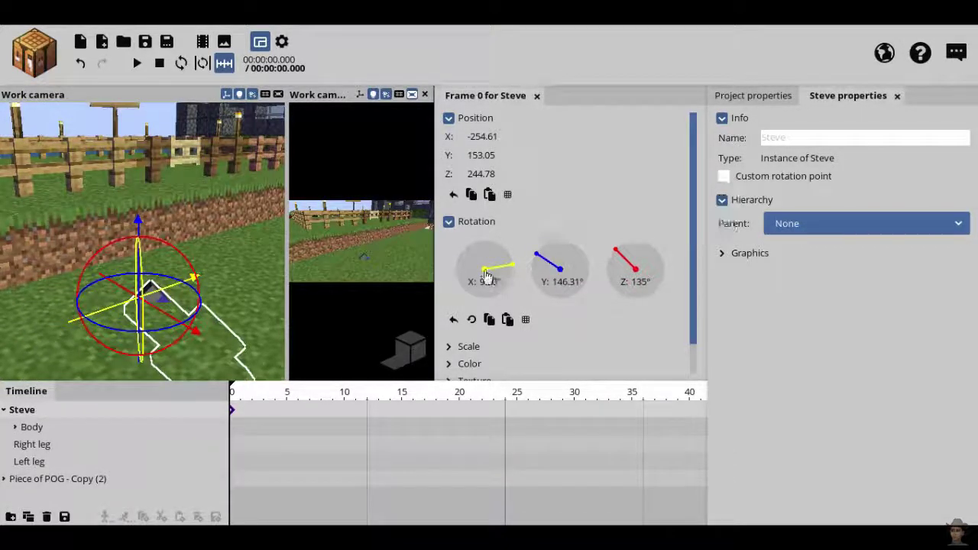
pyautogui.moveTo(489, 278); pyautogui.dragTo(504, 281)
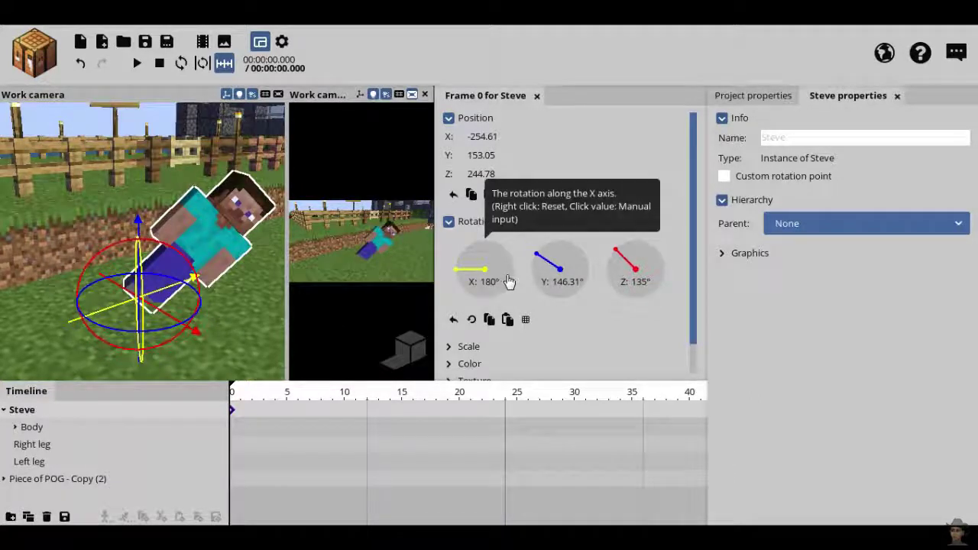
pyautogui.click(471, 321)
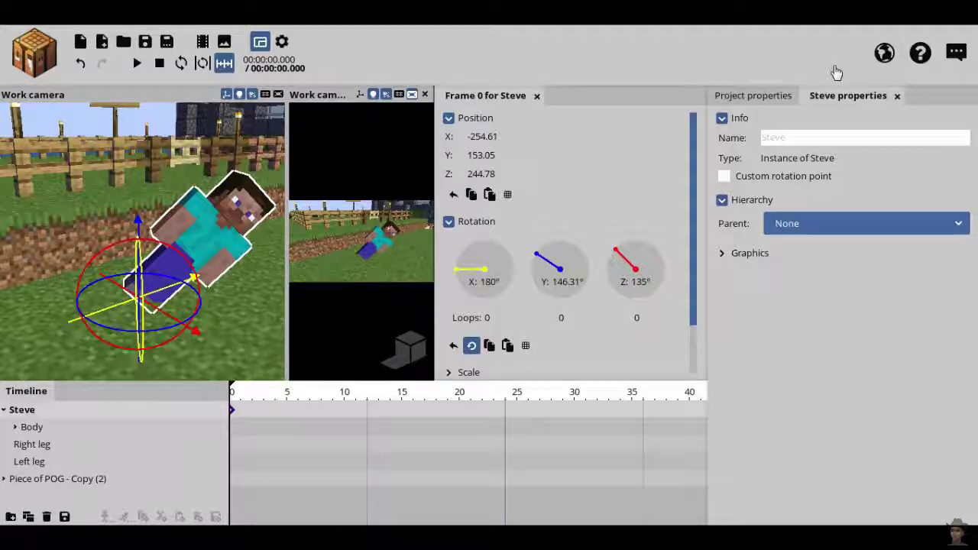
pyautogui.click(897, 97)
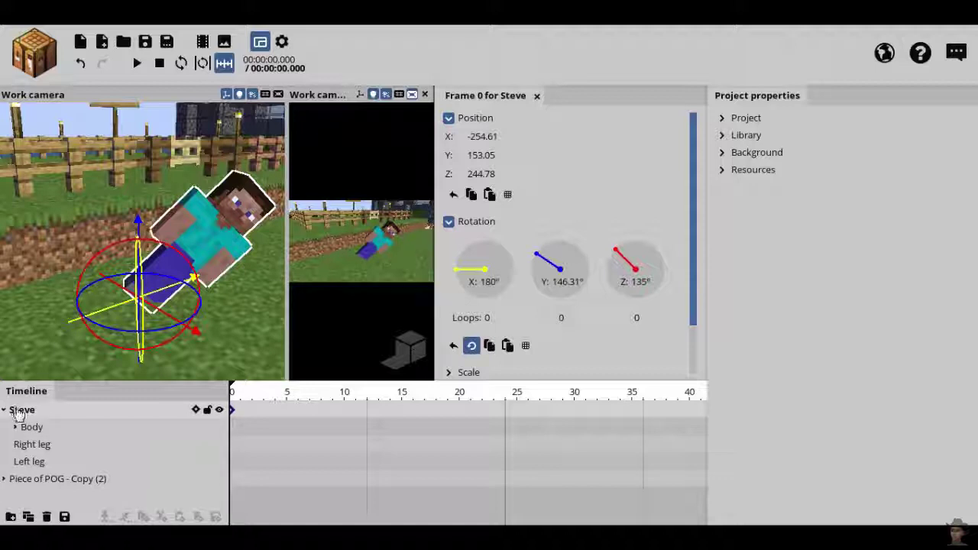
# Delete both Steve and Piece of POG - Copy (2) from the timeline, leaving the scene empty
pyautogui.moveTo(21, 411); pyautogui.dragTo(46, 518)
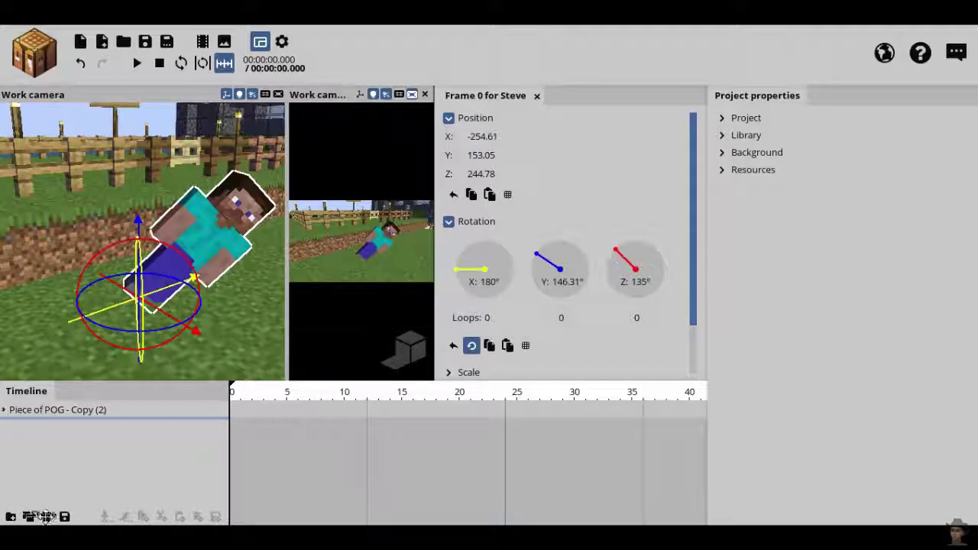
pyautogui.moveTo(46, 516); pyautogui.dragTo(47, 518)
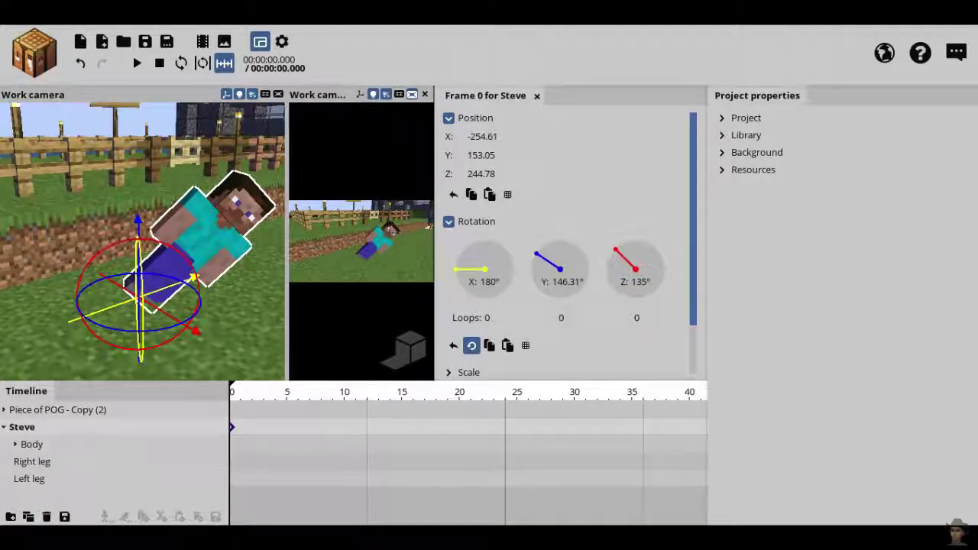
pyautogui.click(47, 517)
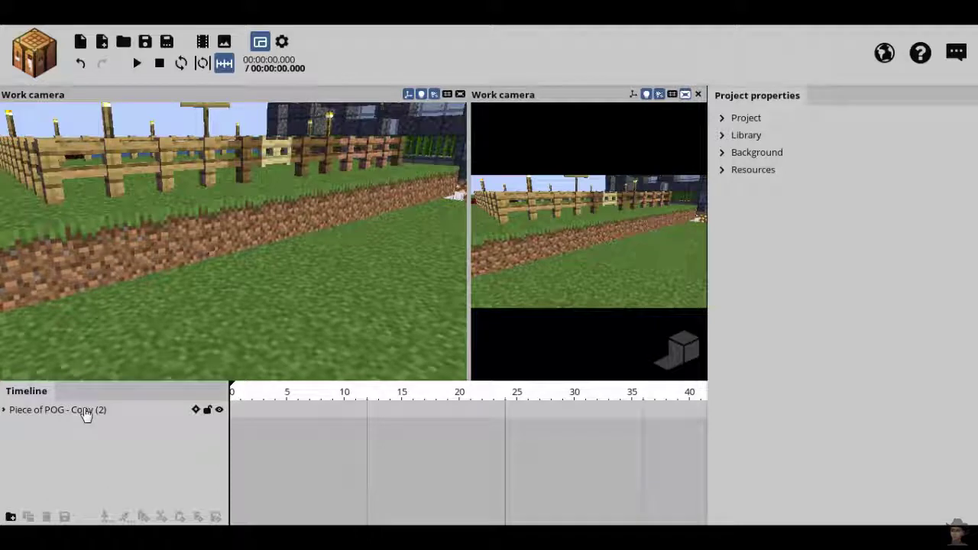
pyautogui.click(15, 416)
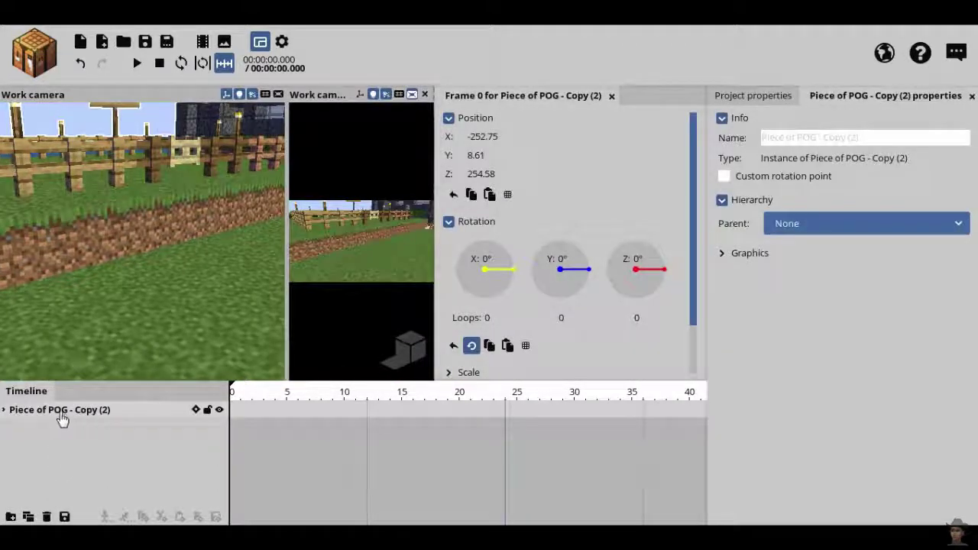
pyautogui.click(46, 518)
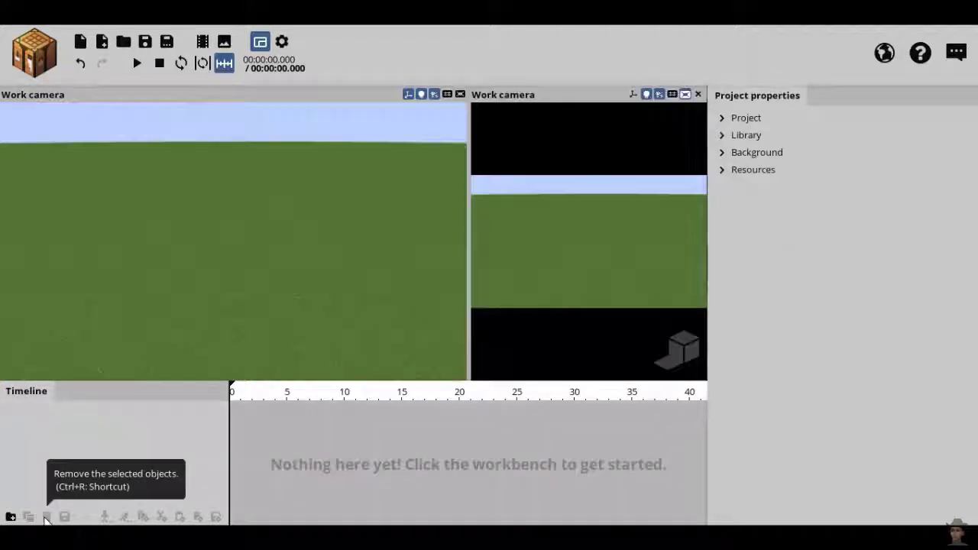
pyautogui.moveTo(356, 314); pyautogui.dragTo(367, 239, button='right')
pyautogui.press('q')
pyautogui.press('q')
pyautogui.press('e')
pyautogui.moveTo(356, 272); pyautogui.dragTo(356, 312, button='right')
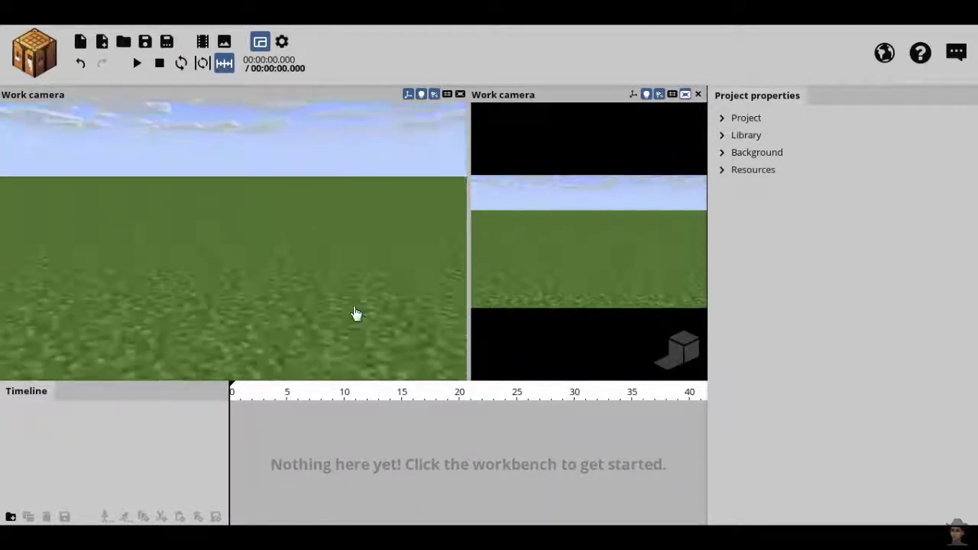
pyautogui.click(224, 65)
# Browse the special block models available for creation, previewing Lever, Piston, Sign, Armor Stand, Bed, Shulker Spark and Trident
pyautogui.click(48, 68)
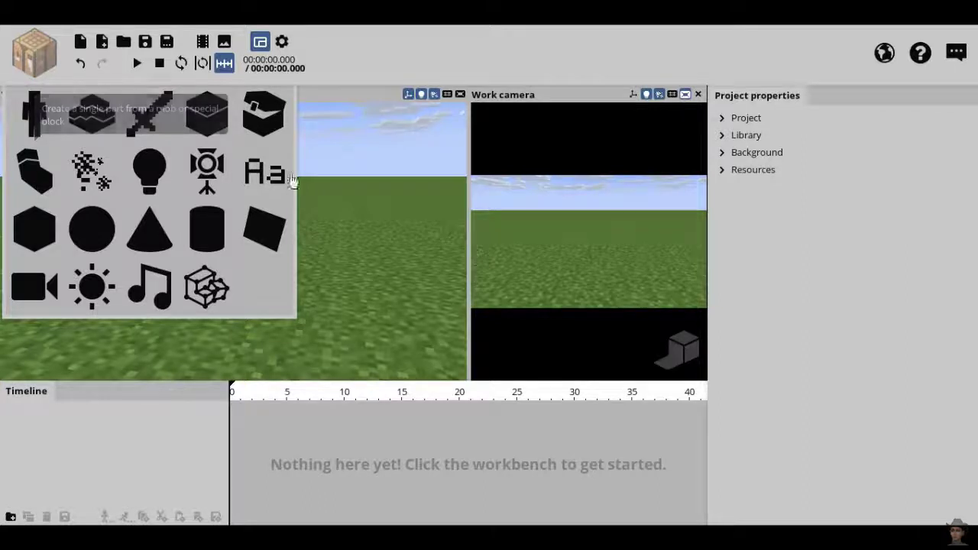
pyautogui.click(270, 113)
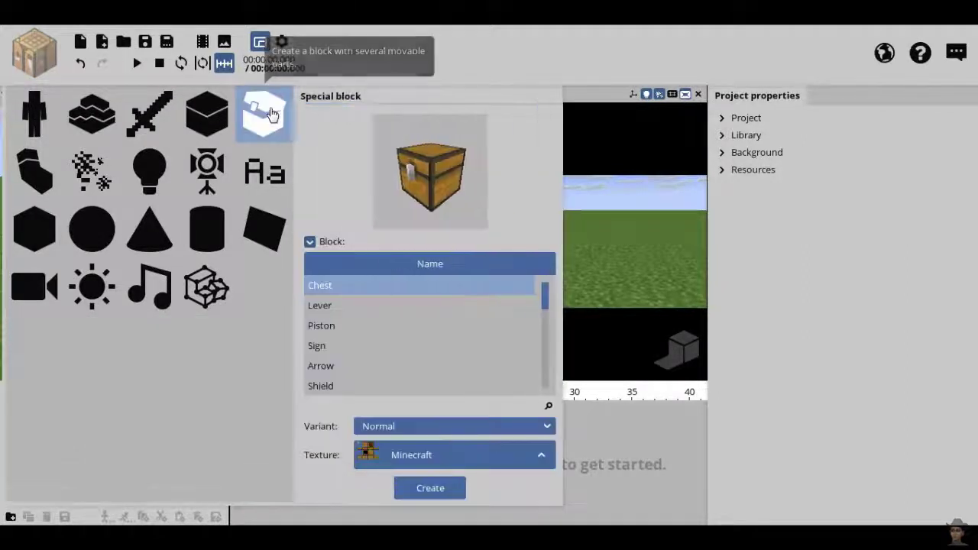
pyautogui.click(342, 307)
pyautogui.click(352, 330)
pyautogui.click(356, 350)
pyautogui.scroll(-1, 358, 361)
pyautogui.scroll(-4, 359, 363)
pyautogui.click(375, 327)
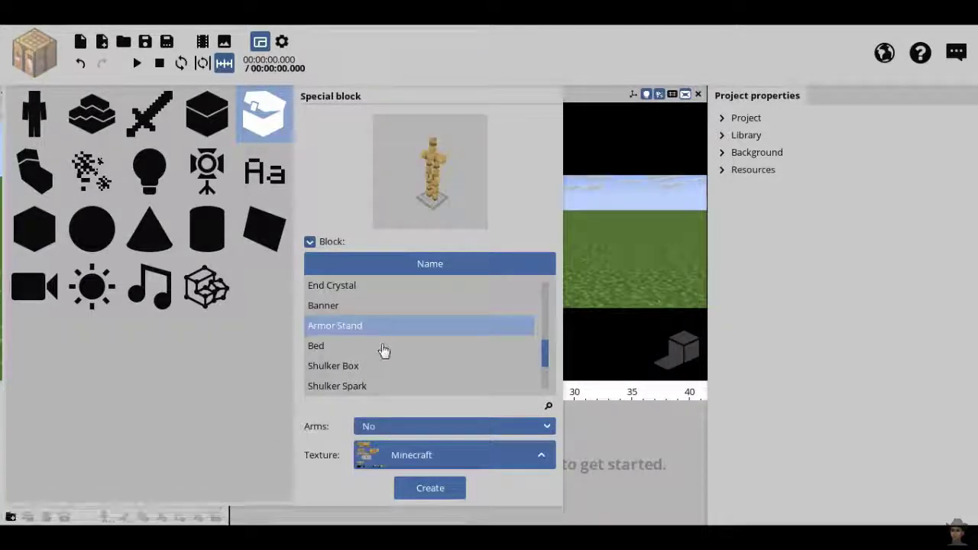
pyautogui.click(384, 351)
pyautogui.scroll(-1, 385, 355)
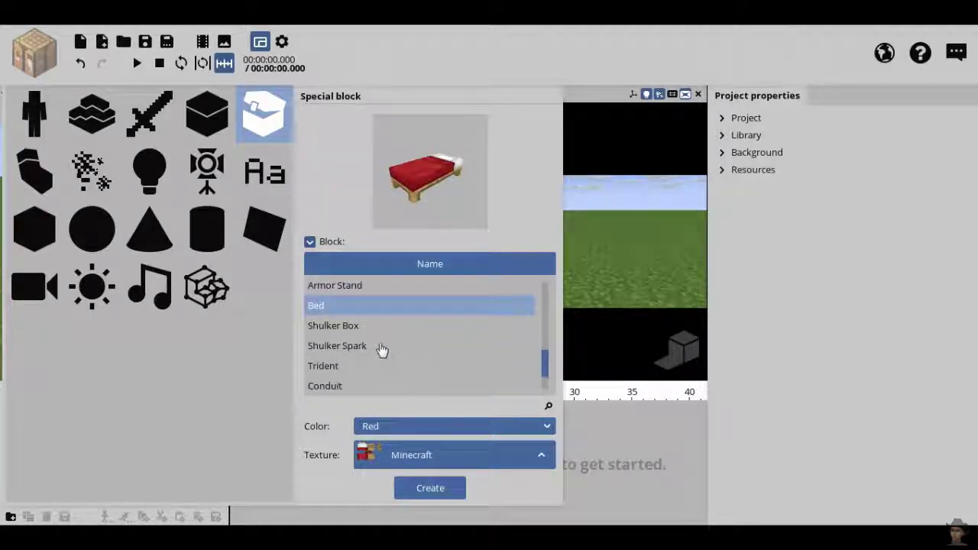
pyautogui.click(382, 349)
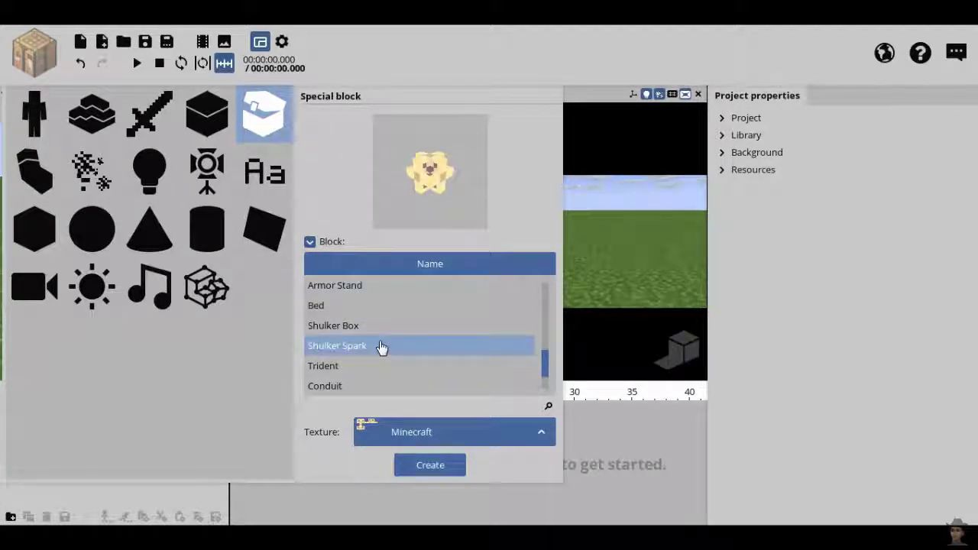
pyautogui.scroll(-1, 381, 348)
pyautogui.click(385, 334)
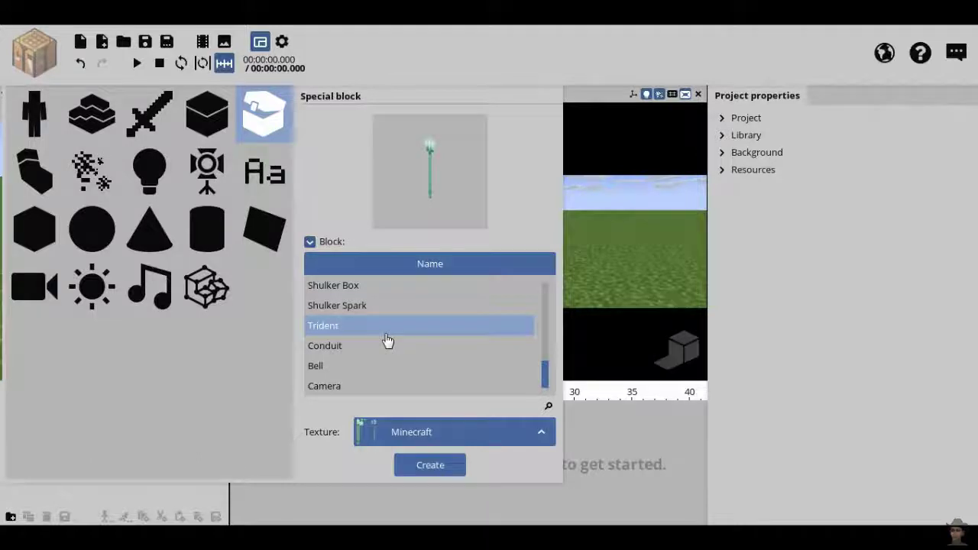
pyautogui.scroll(6, 390, 339)
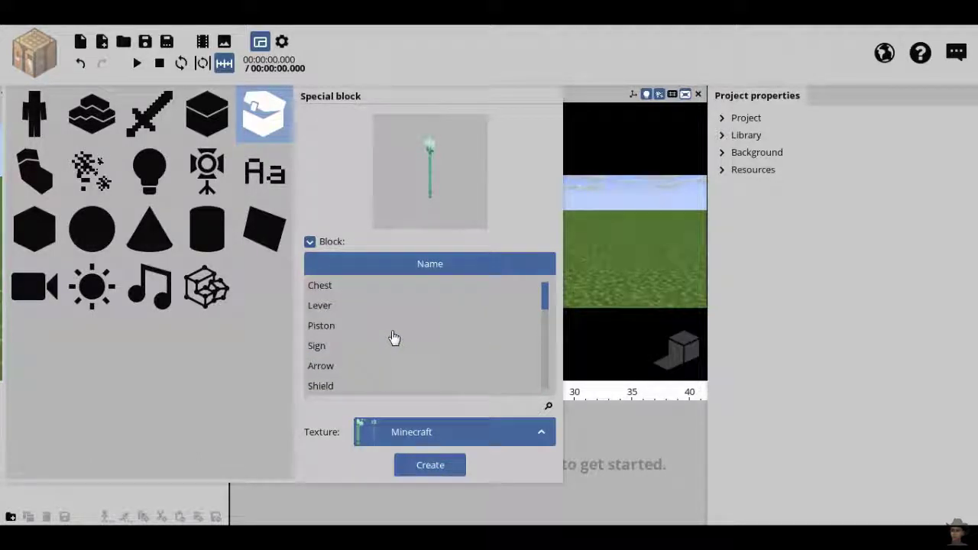
# Create a Planks block in the Oak variant with the Minecraft texture and add it to the scene
pyautogui.click(217, 122)
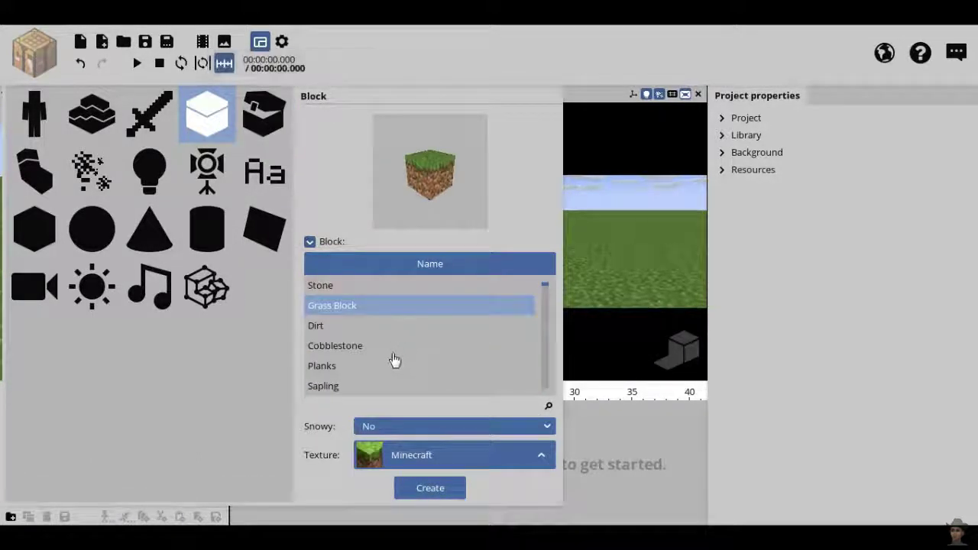
pyautogui.click(386, 345)
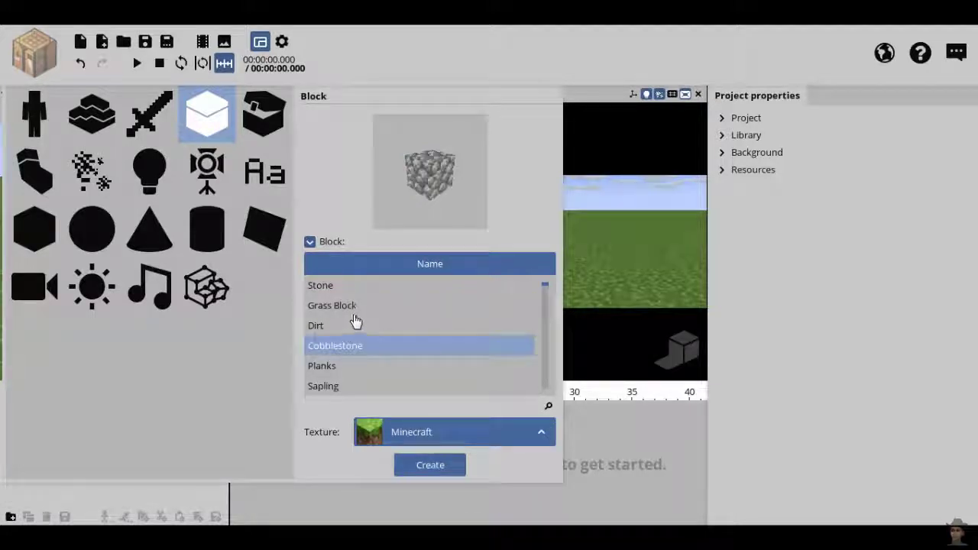
pyautogui.click(343, 290)
pyautogui.click(346, 309)
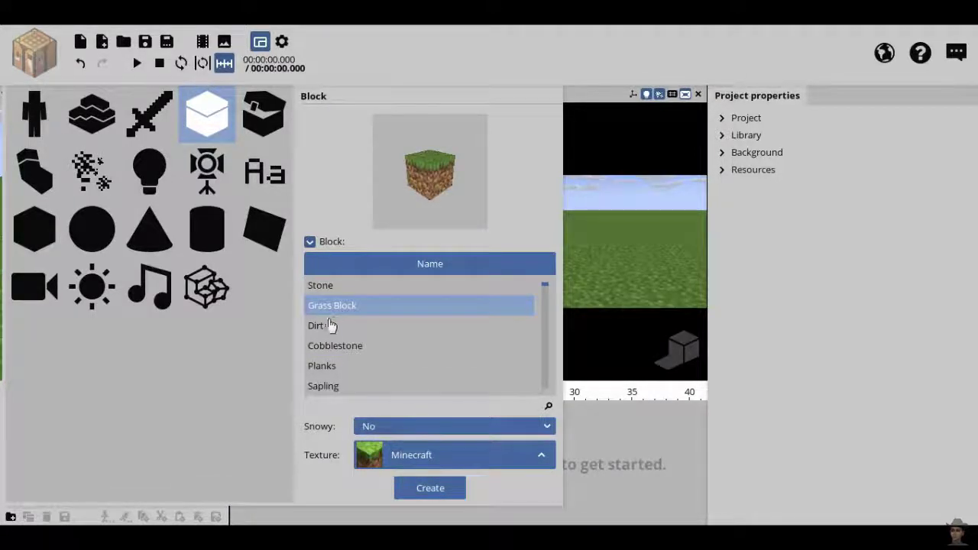
pyautogui.click(318, 328)
pyautogui.click(337, 368)
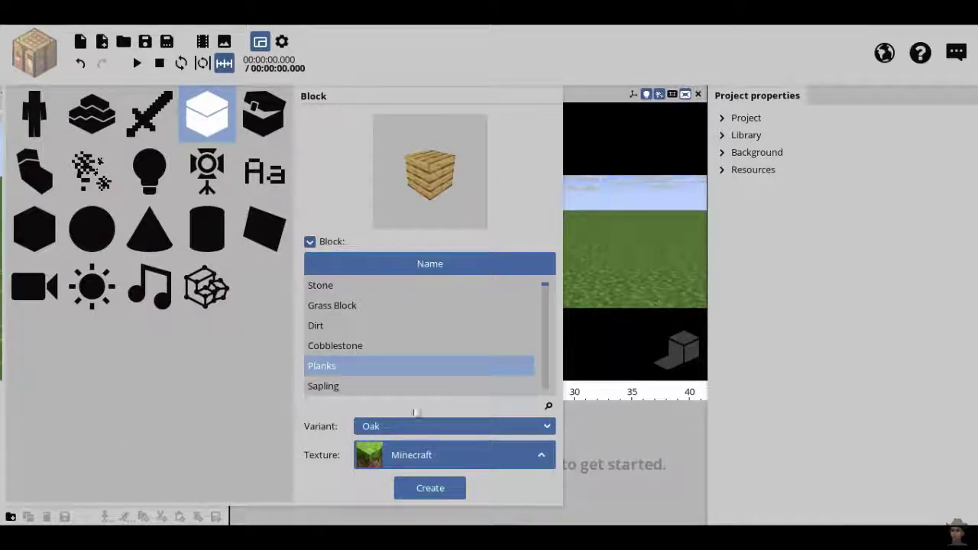
pyautogui.click(439, 493)
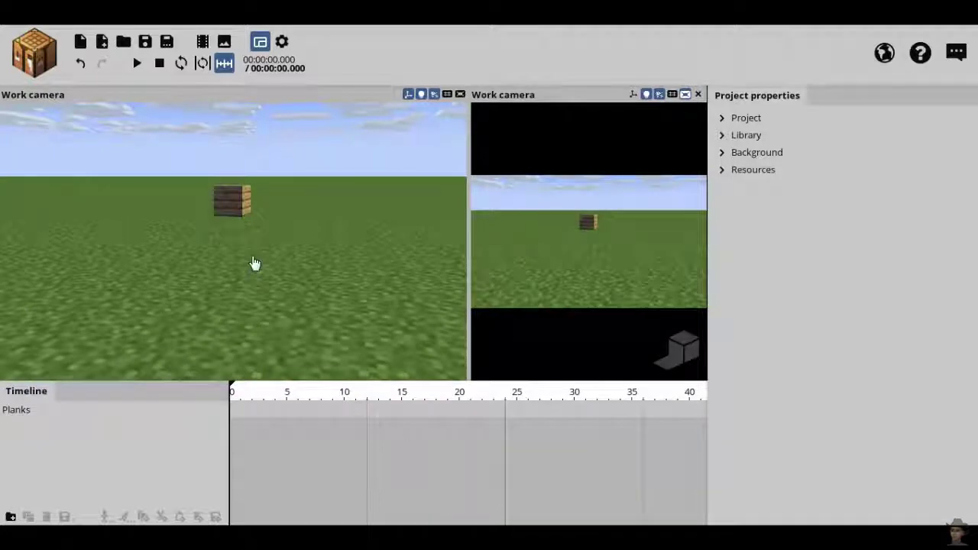
# Select the Planks block in the scene and move it along the X axis to about -104.7
pyautogui.moveTo(397, 341); pyautogui.dragTo(367, 273, button='right')
pyautogui.press('w')
pyautogui.press('w')
pyautogui.press('q')
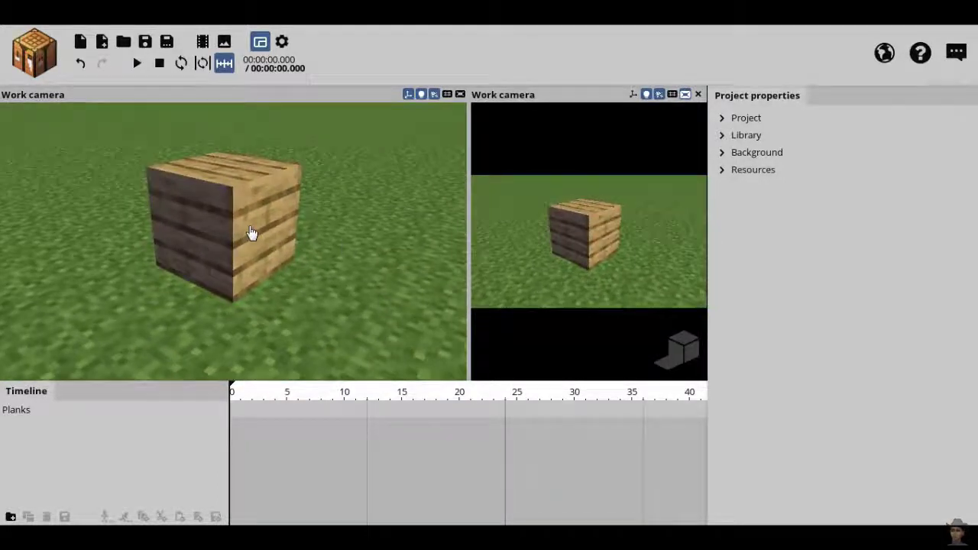
pyautogui.click(252, 233)
pyautogui.moveTo(258, 302)
pyautogui.mouseDown(button='right')
pyautogui.moveTo(269, 302)
pyautogui.moveTo(248, 301)
pyautogui.moveTo(272, 278)
pyautogui.moveTo(239, 280)
pyautogui.moveTo(257, 297)
pyautogui.mouseUp(button='right')
pyautogui.press('s')
pyautogui.press('d')
pyautogui.press('d')
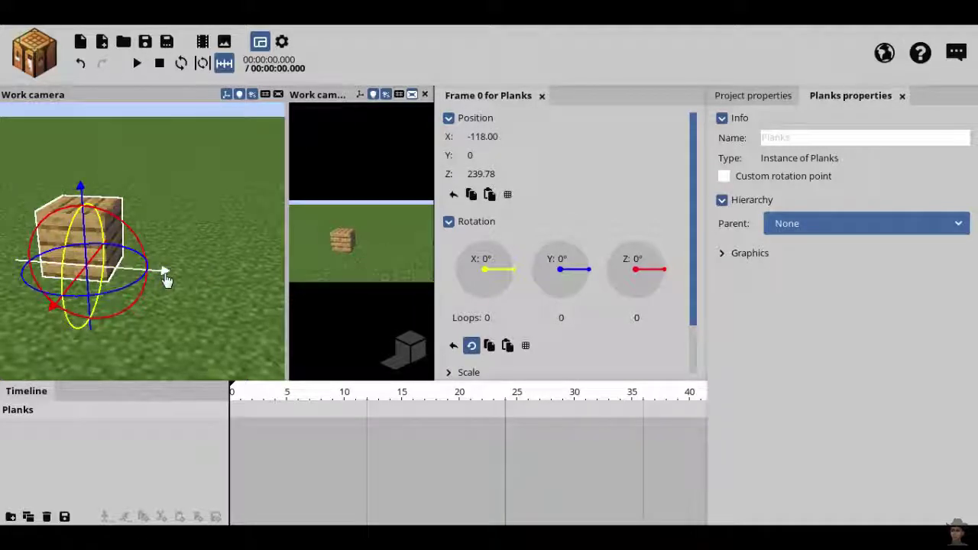
pyautogui.moveTo(167, 280); pyautogui.dragTo(217, 284)
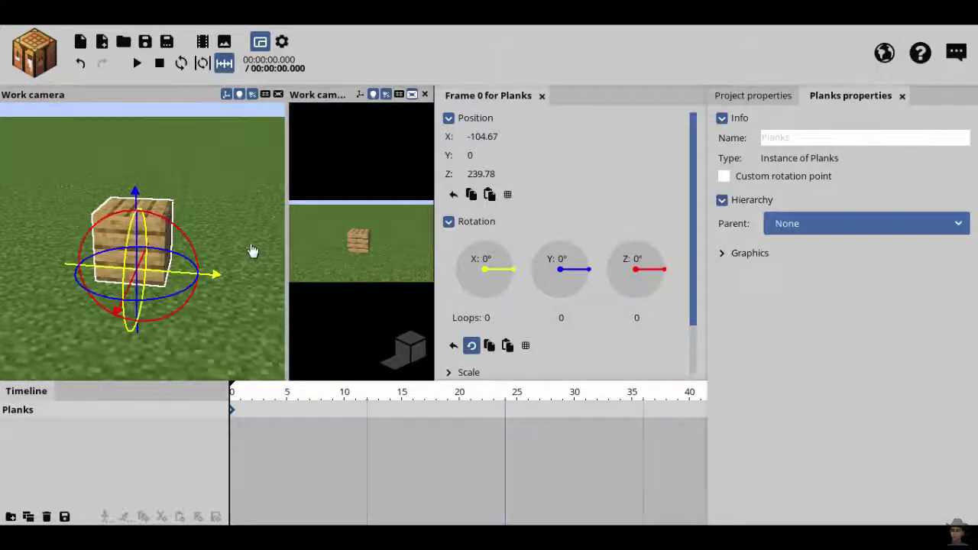
# Move the Planks block along the Z axis to about 292.4
pyautogui.moveTo(252, 251); pyautogui.dragTo(216, 243, button='right')
pyautogui.press('e')
pyautogui.press('q')
pyautogui.press('w')
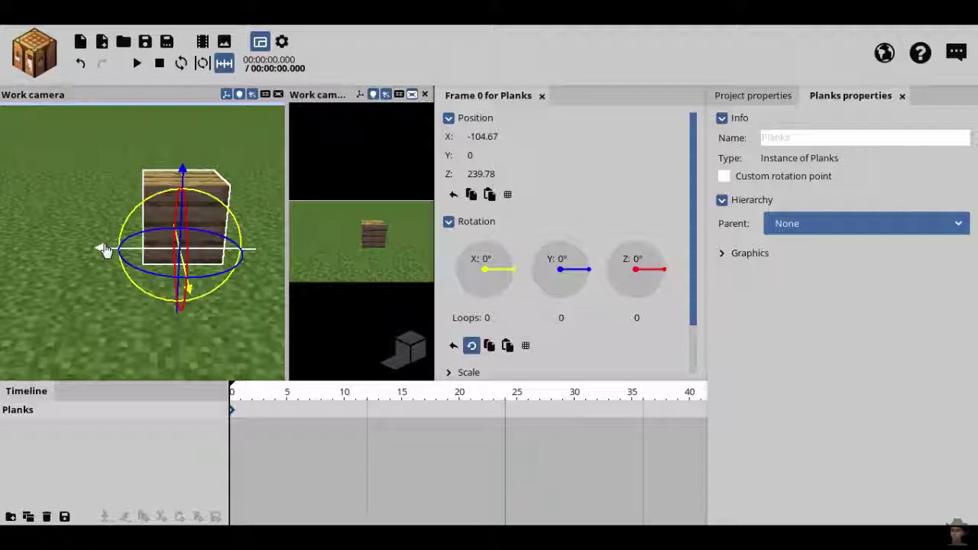
pyautogui.moveTo(217, 327); pyautogui.dragTo(200, 321, button='right')
pyautogui.moveTo(177, 254); pyautogui.dragTo(33, 260)
pyautogui.moveTo(275, 256); pyautogui.dragTo(251, 276, button='right')
pyautogui.moveTo(200, 270); pyautogui.dragTo(52, 229)
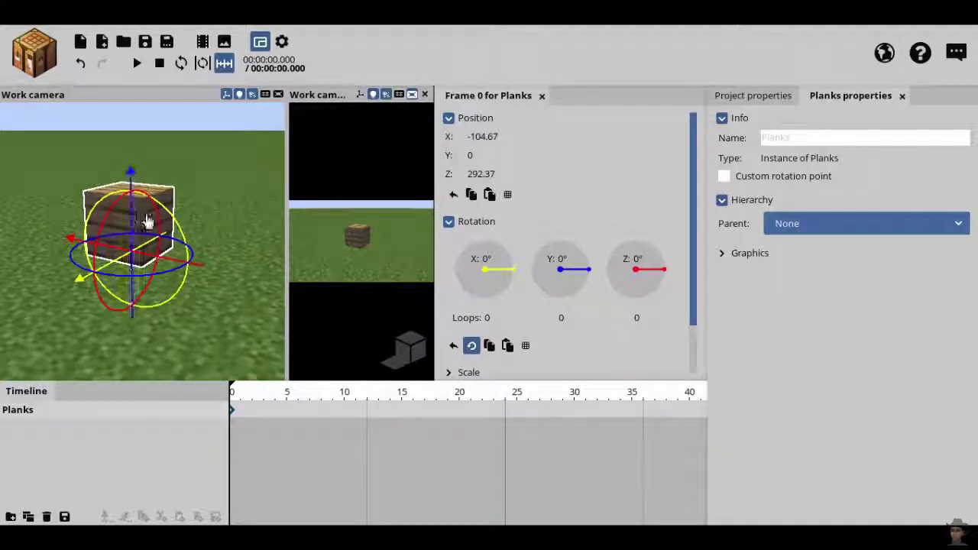
# Lower the Planks block vertically until only a thin top slice remains above the grass, and deselect it
pyautogui.moveTo(140, 177); pyautogui.dragTo(146, 229)
pyautogui.press('w')
pyautogui.moveTo(226, 261); pyautogui.dragTo(227, 262, button='right')
pyautogui.press('s')
pyautogui.press('a')
pyautogui.click(61, 183)
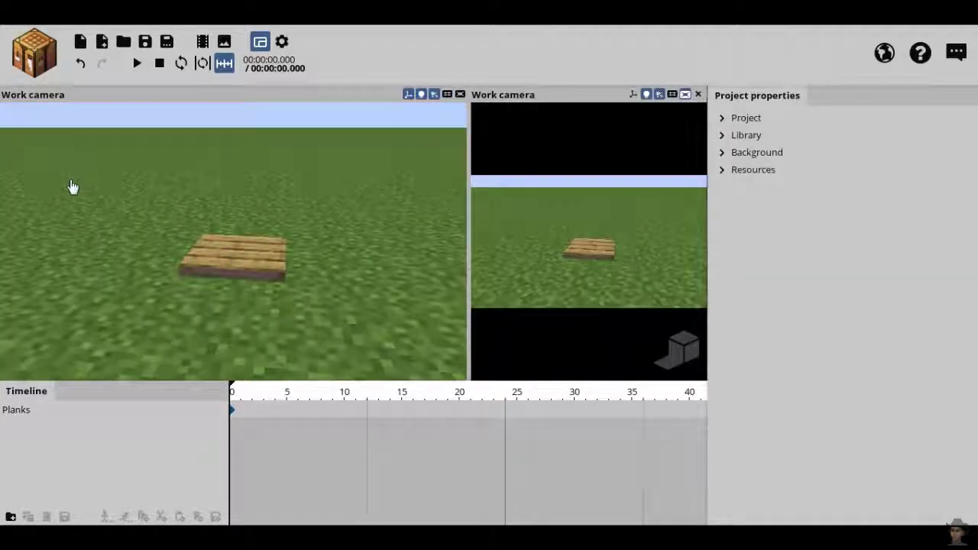
# Create an Enderman character with the Minecraft skin and add it to the scene
pyautogui.moveTo(353, 326); pyautogui.dragTo(329, 303, button='right')
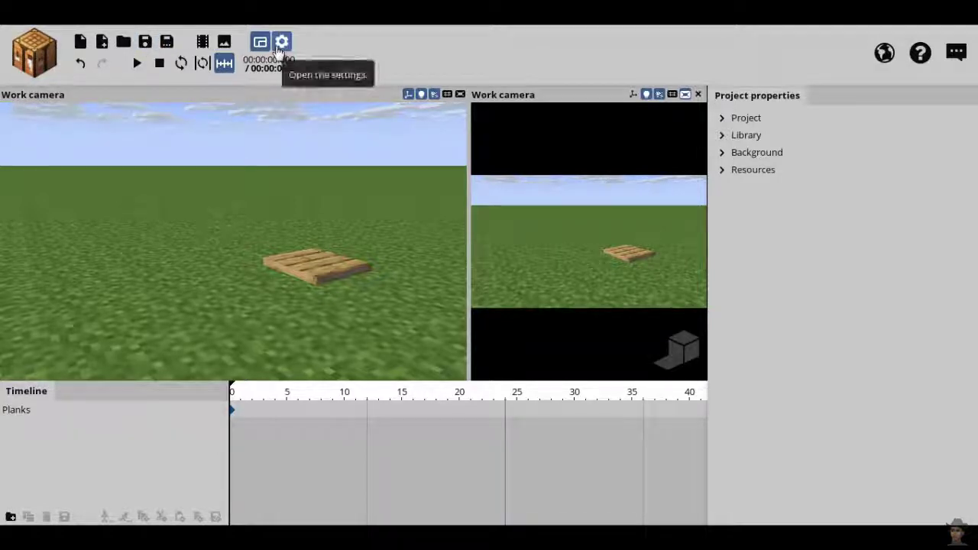
pyautogui.moveTo(229, 240); pyautogui.dragTo(225, 214, button='right')
pyautogui.moveTo(113, 186); pyautogui.dragTo(191, 199, button='right')
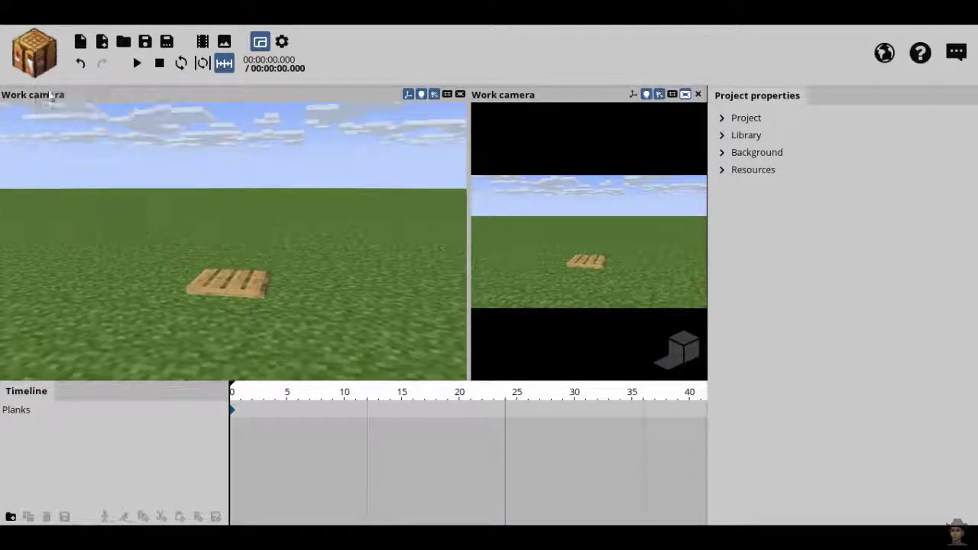
pyautogui.click(37, 61)
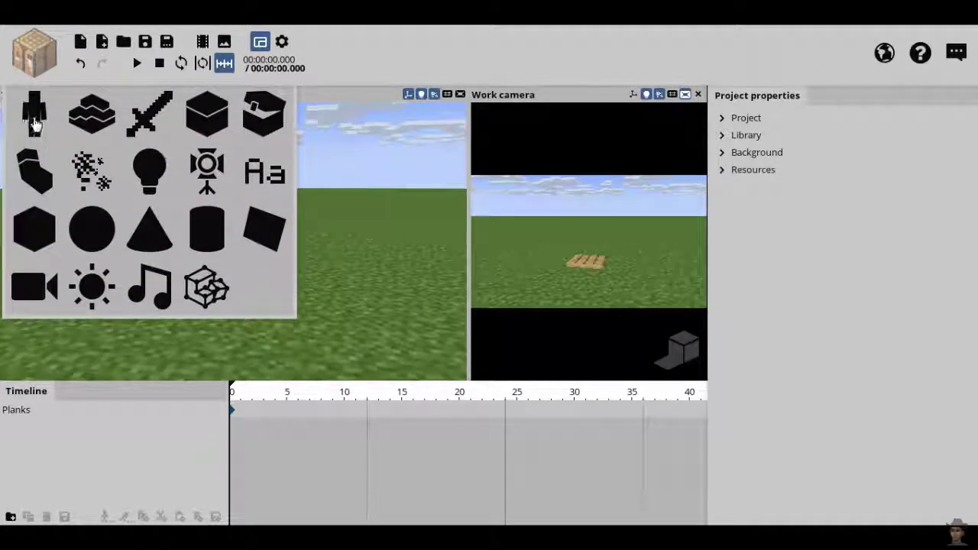
pyautogui.click(35, 120)
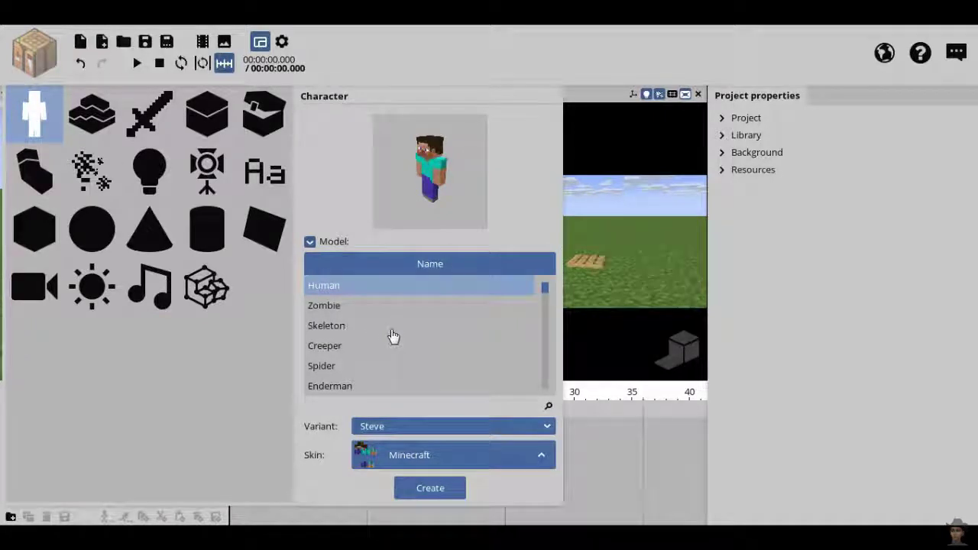
pyautogui.click(365, 388)
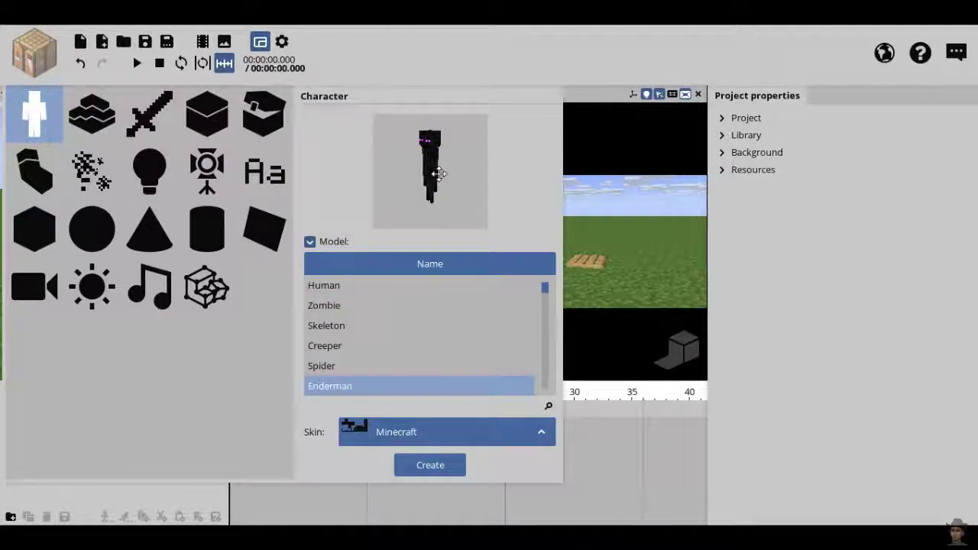
pyautogui.click(441, 475)
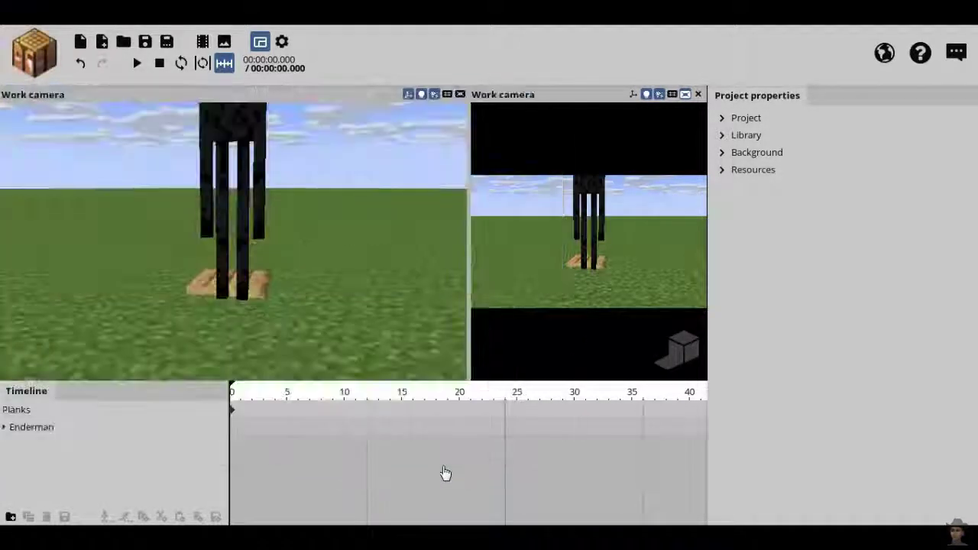
# View the Enderman from head to feet and expand its body parts in the timeline
pyautogui.moveTo(233, 241)
pyautogui.mouseDown(button='right')
pyautogui.moveTo(214, 183)
pyautogui.moveTo(230, 241)
pyautogui.moveTo(220, 309)
pyautogui.moveTo(220, 222)
pyautogui.moveTo(220, 238)
pyautogui.moveTo(249, 251)
pyautogui.mouseUp(button='right')
pyautogui.press('e')
pyautogui.press('q')
pyautogui.press('w')
pyautogui.press('e')
pyautogui.press('s')
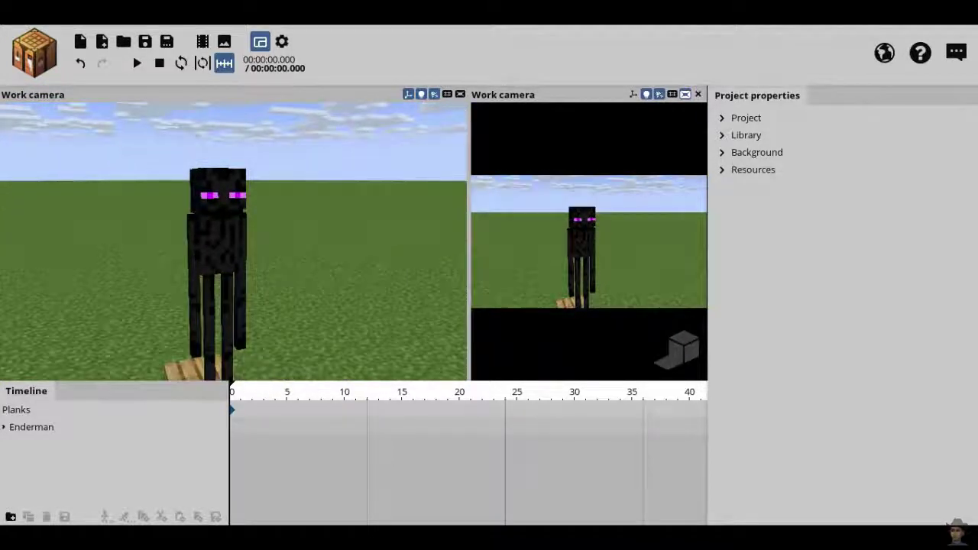
pyautogui.click(4, 428)
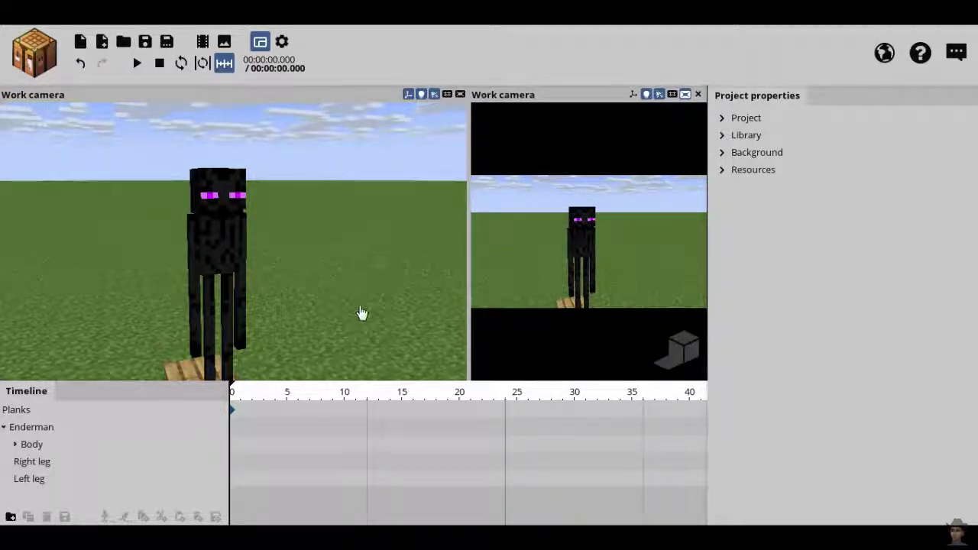
pyautogui.moveTo(366, 324); pyautogui.dragTo(388, 322, button='right')
pyautogui.press('a')
pyautogui.press('e')
pyautogui.press('q')
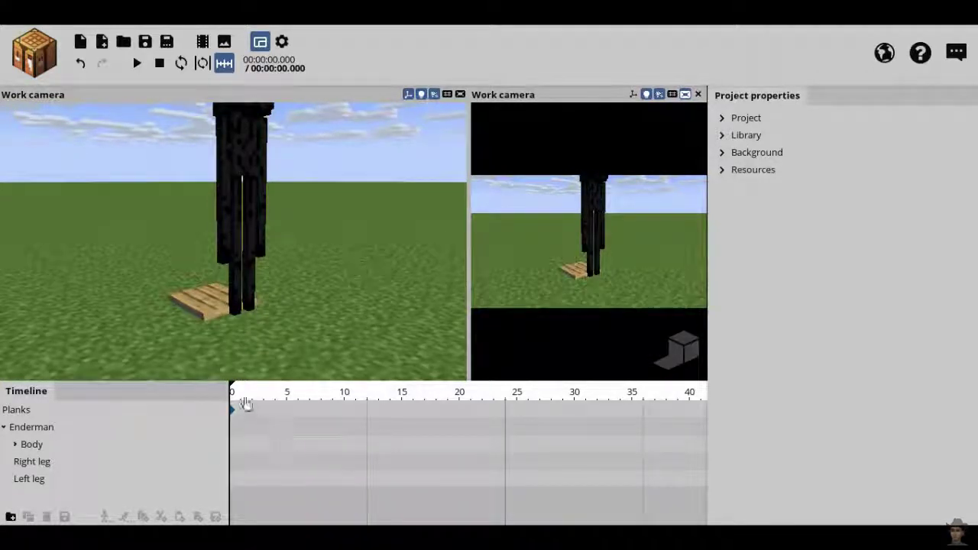
# Try the timeline marker at several positions, including frame 60, and set the current frame to 30
pyautogui.moveTo(244, 404); pyautogui.dragTo(534, 406)
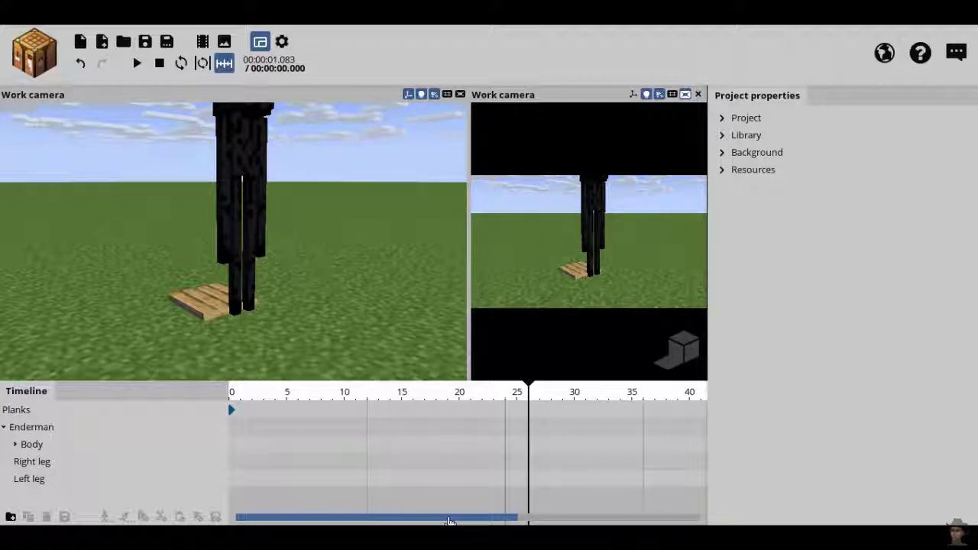
pyautogui.moveTo(450, 520); pyautogui.dragTo(648, 522)
pyautogui.click(619, 392)
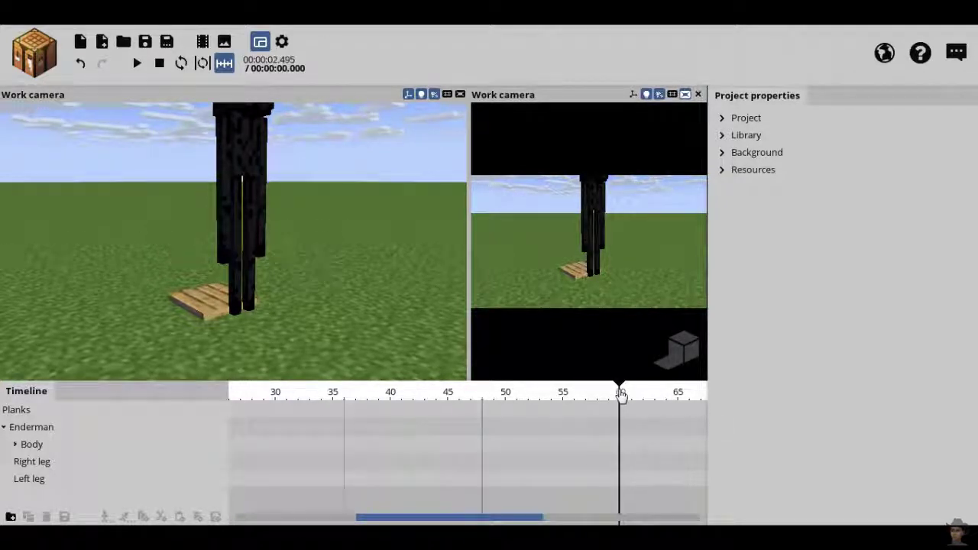
pyautogui.moveTo(621, 390); pyautogui.dragTo(621, 390)
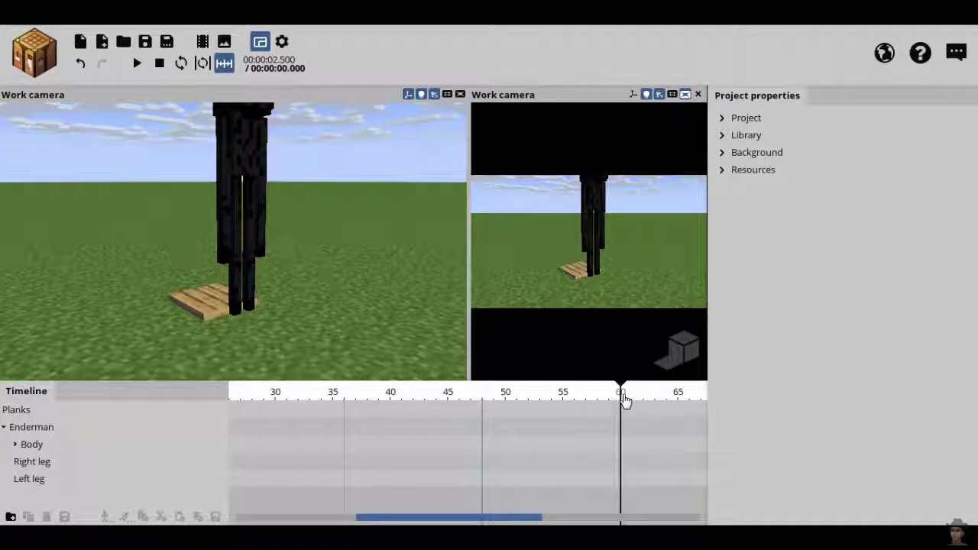
pyautogui.click(276, 400)
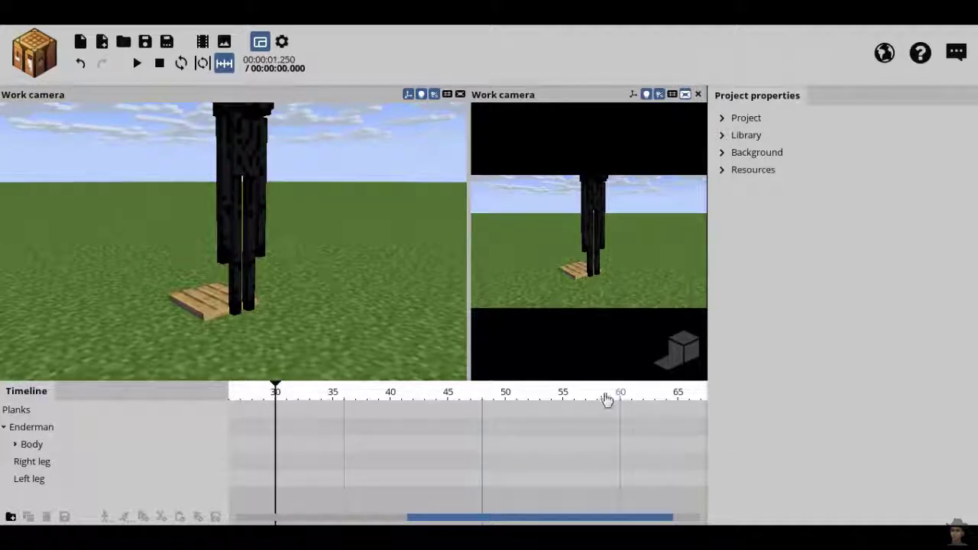
pyautogui.click(621, 404)
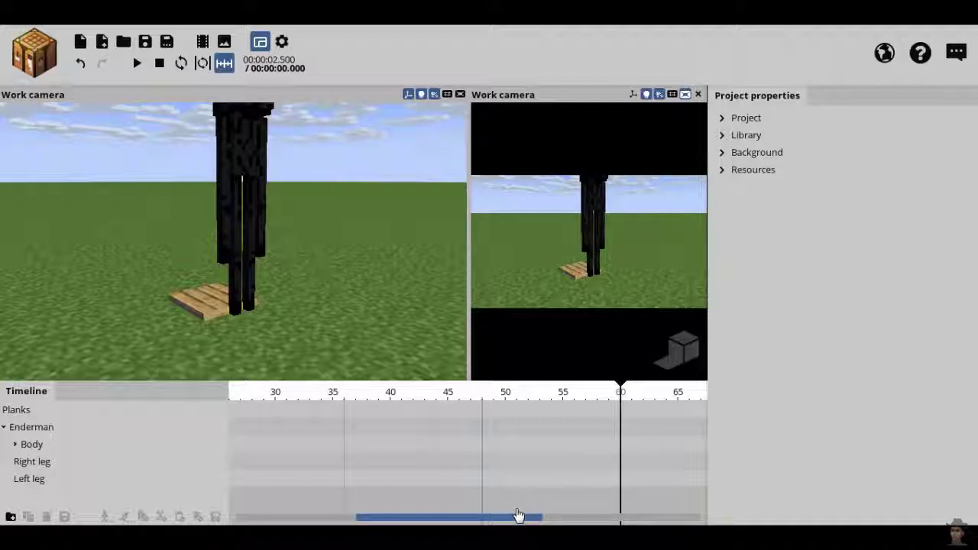
pyautogui.moveTo(512, 519); pyautogui.dragTo(415, 518)
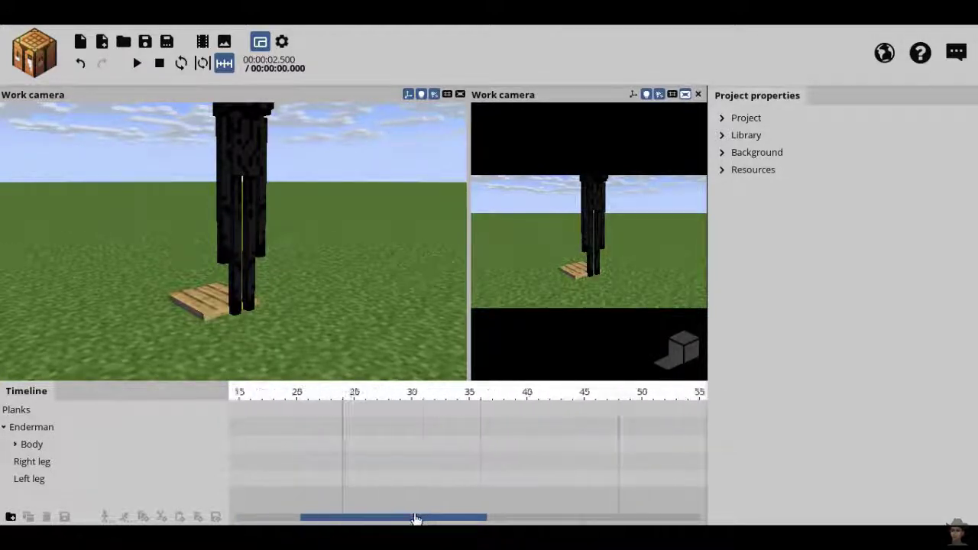
pyautogui.click(411, 405)
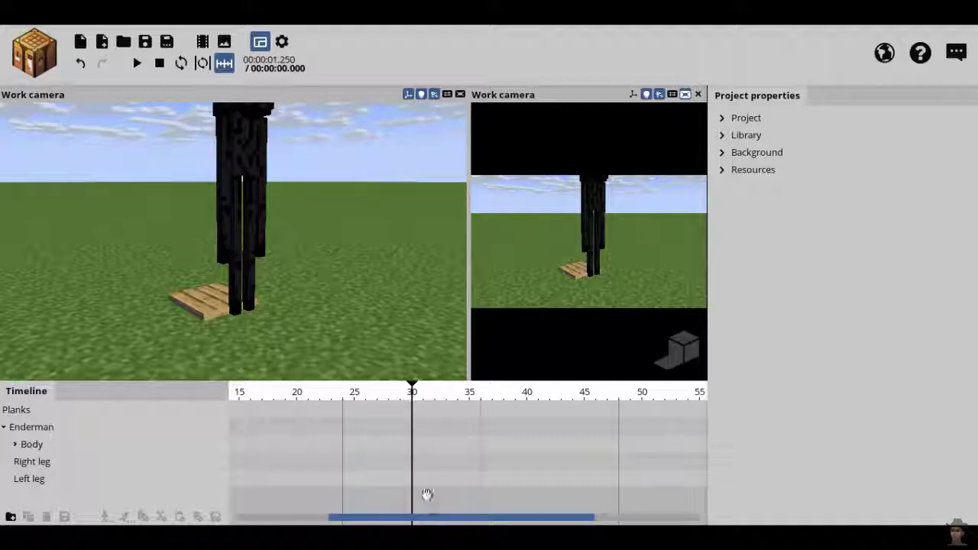
# Select the Enderman, expand its Body part in the timeline, and select the Mouth part
pyautogui.moveTo(320, 324)
pyautogui.mouseDown(button='right')
pyautogui.moveTo(255, 267)
pyautogui.moveTo(328, 318)
pyautogui.mouseUp(button='right')
pyautogui.press('w')
pyautogui.press('e')
pyautogui.press('s')
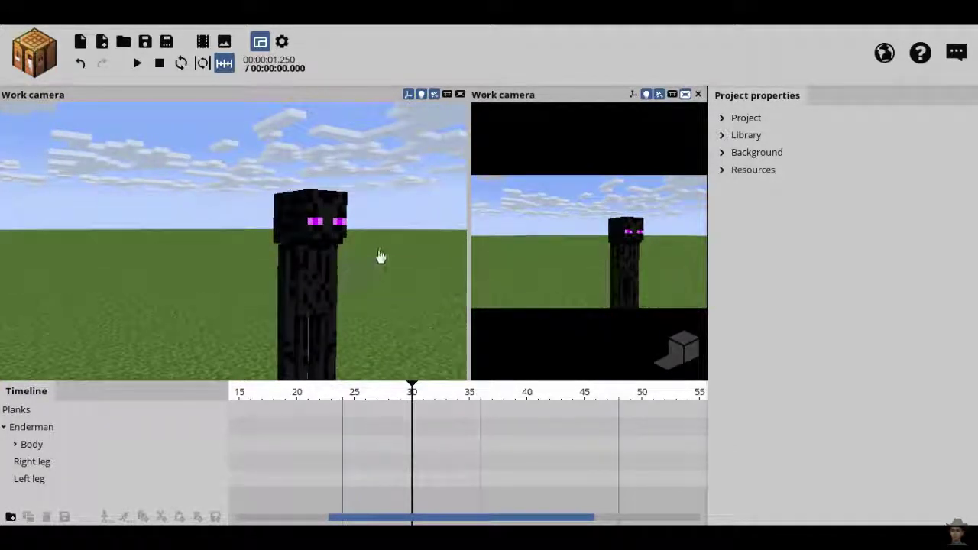
pyautogui.click(333, 218)
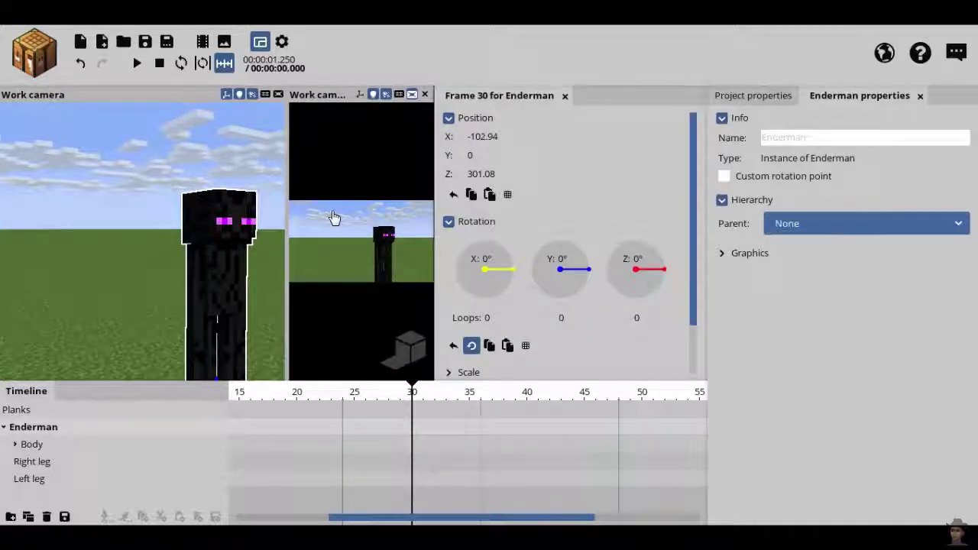
pyautogui.click(16, 446)
pyautogui.scroll(-2, 57, 493)
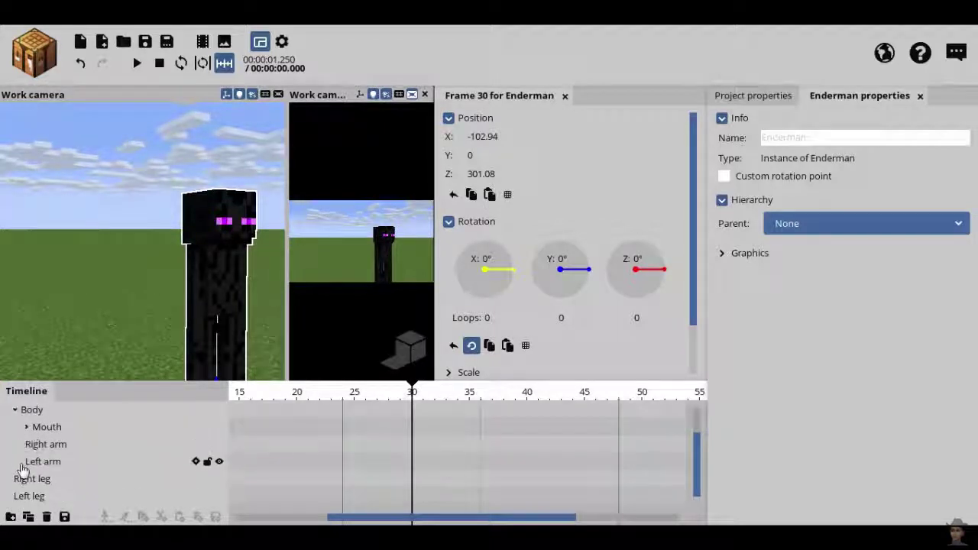
pyautogui.click(46, 429)
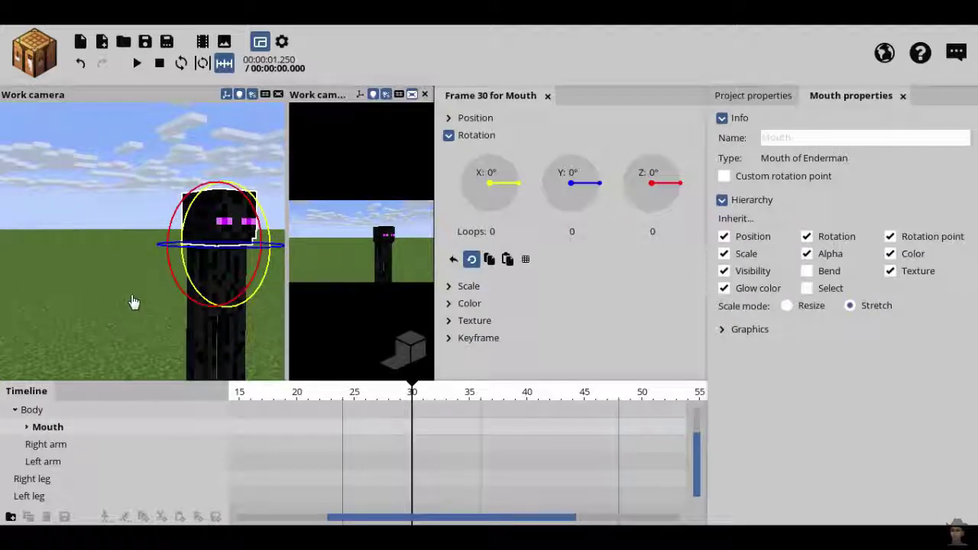
# Tilt the Enderman's head sideways at frame 30 by rotating the Mouth part to about 16.63° on Z
pyautogui.moveTo(139, 299)
pyautogui.mouseDown(button='right')
pyautogui.moveTo(116, 294)
pyautogui.moveTo(134, 303)
pyautogui.mouseUp(button='right')
pyautogui.press('w')
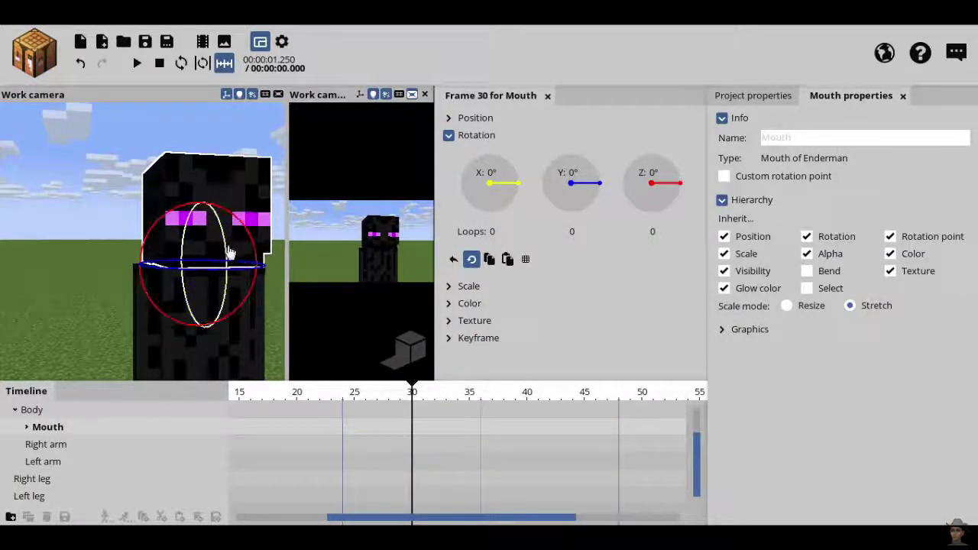
pyautogui.moveTo(122, 247)
pyautogui.mouseDown(button='right')
pyautogui.moveTo(133, 245)
pyautogui.moveTo(115, 243)
pyautogui.moveTo(122, 246)
pyautogui.mouseUp(button='right')
pyautogui.press('d')
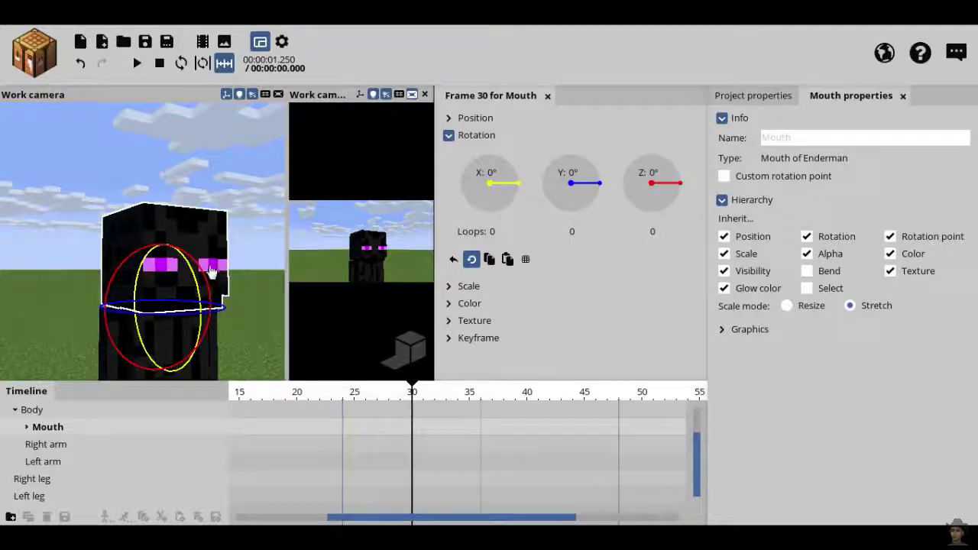
pyautogui.moveTo(205, 275); pyautogui.dragTo(192, 261)
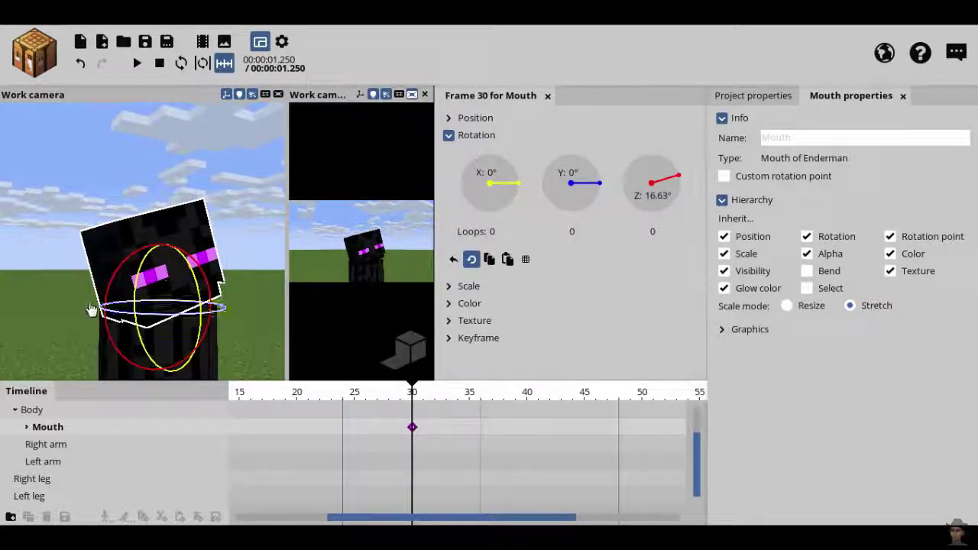
# At frame 60, straighten the Mouth part to about 359.78° on Z and tilt it downward to about 37.71° on X
pyautogui.moveTo(90, 309); pyautogui.dragTo(90, 310, button='right')
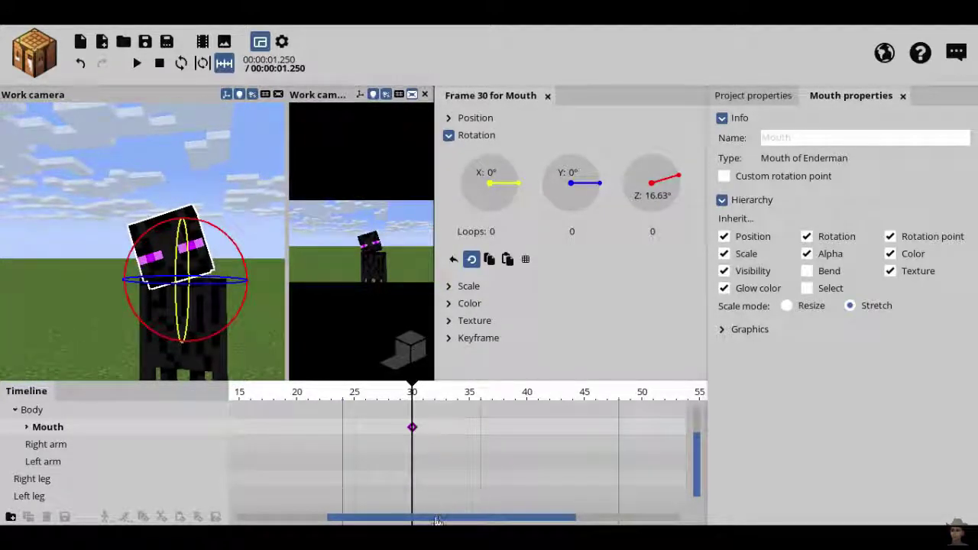
pyautogui.moveTo(437, 521); pyautogui.dragTo(540, 521)
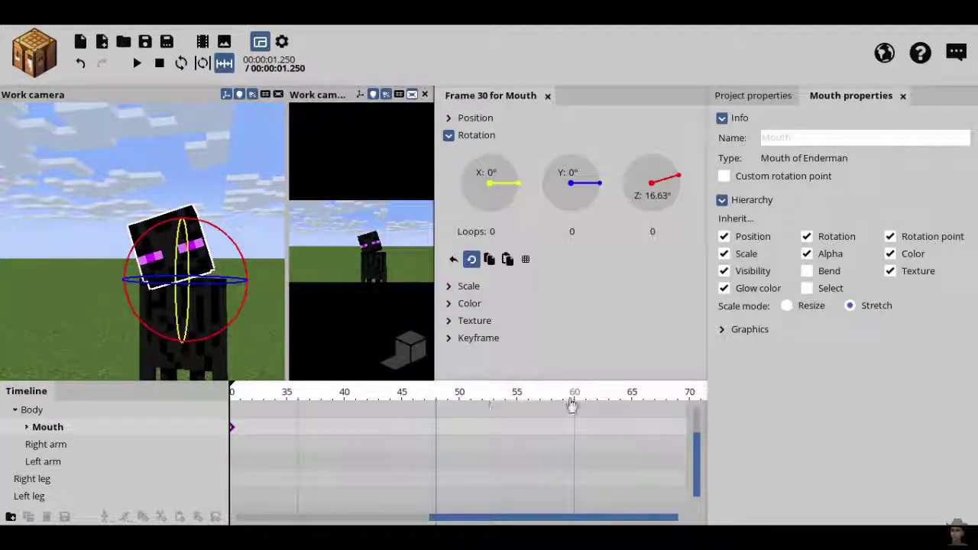
pyautogui.click(577, 402)
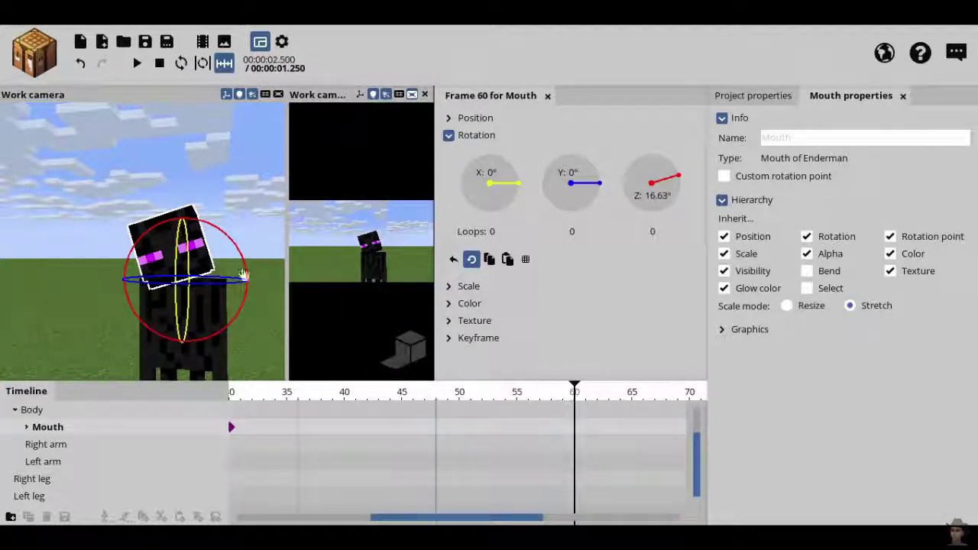
pyautogui.moveTo(226, 252); pyautogui.dragTo(242, 267)
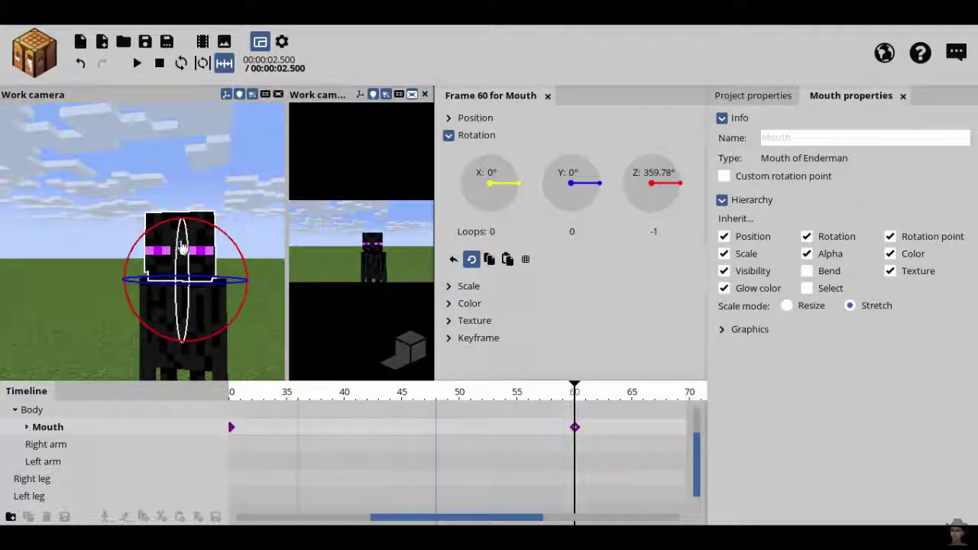
pyautogui.moveTo(181, 246); pyautogui.dragTo(175, 284)
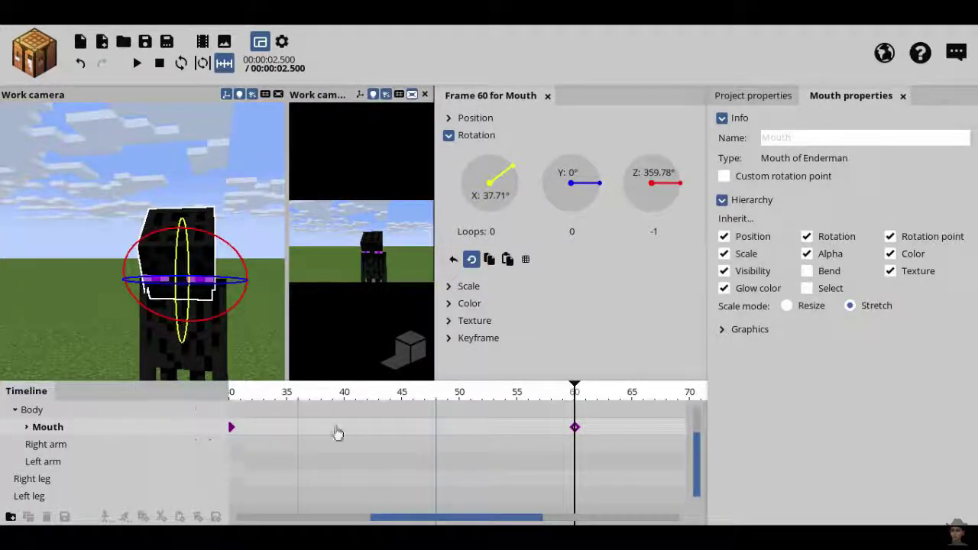
# At frame 90, raise the Enderman's right arm sideways by rotating it to about 271.23° on Z
pyautogui.scroll(-5, 665, 489)
pyautogui.scroll(2, 586, 489)
pyautogui.keyDown('ctrl'); pyautogui.scroll(-2, 587, 489); pyautogui.keyUp('ctrl')
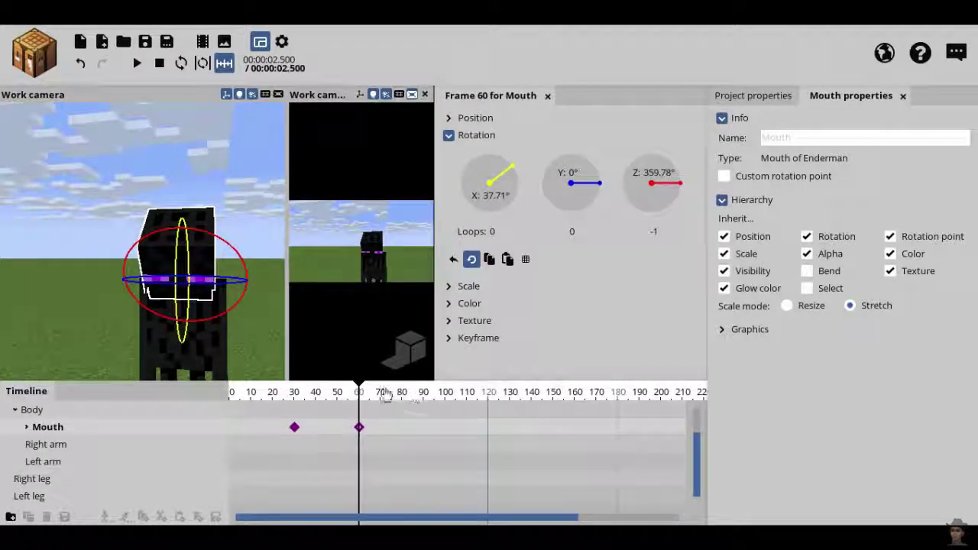
pyautogui.moveTo(407, 403); pyautogui.dragTo(424, 404)
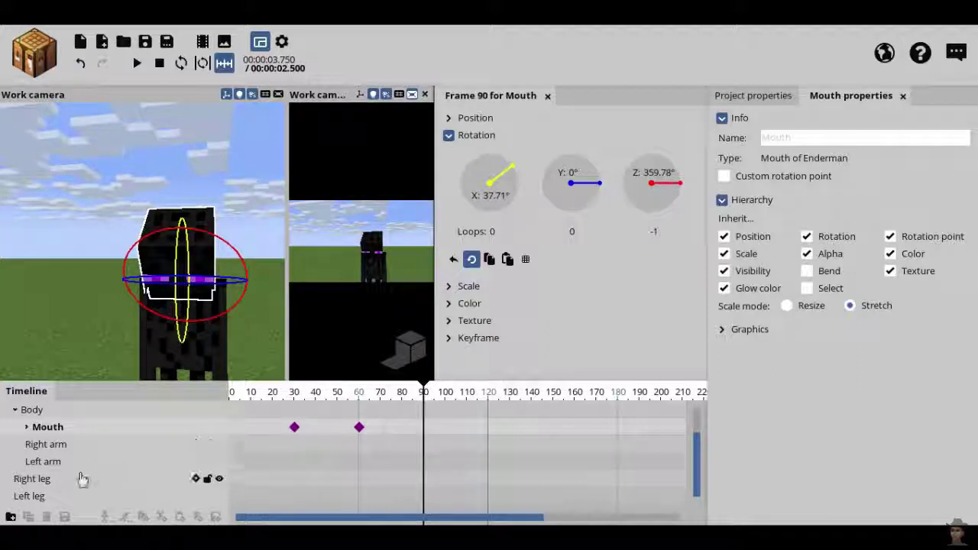
pyautogui.click(58, 445)
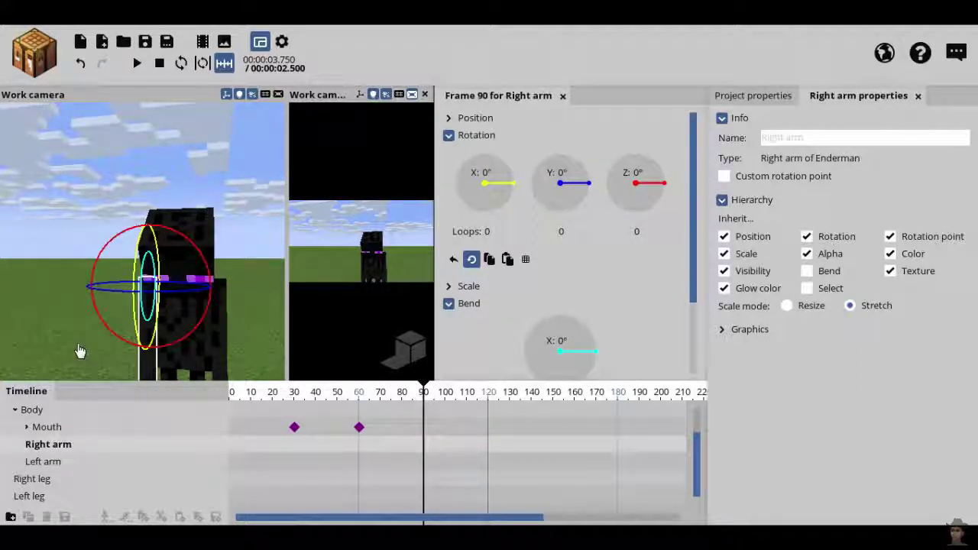
pyautogui.moveTo(251, 338); pyautogui.dragTo(251, 339, button='right')
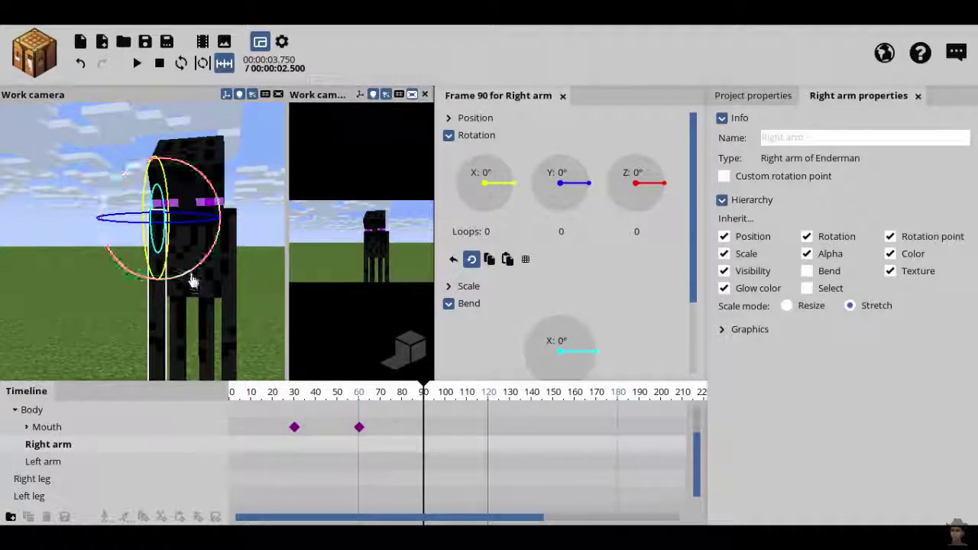
pyautogui.moveTo(193, 282); pyautogui.dragTo(115, 253)
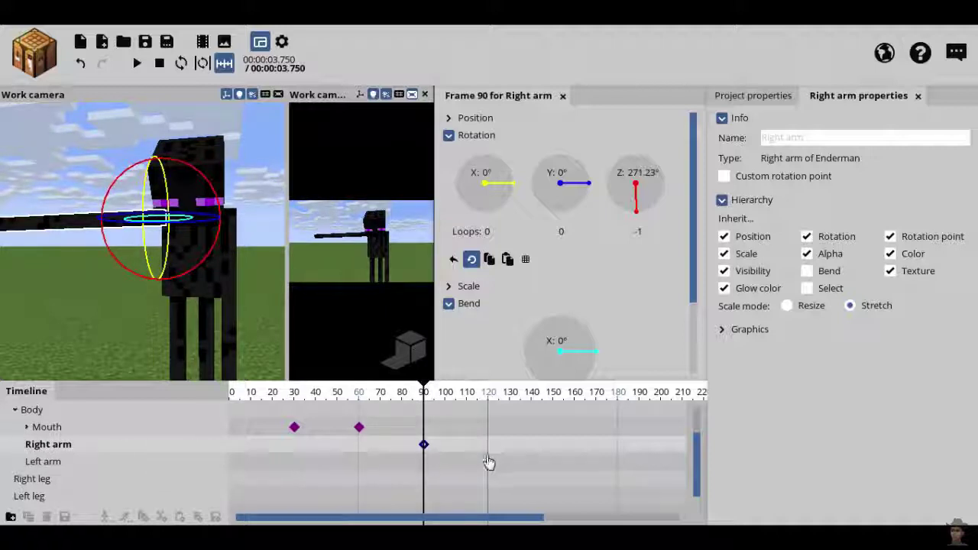
# At frame 120, raise the Enderman's left arm overhead by rotating it to about 182.21° on Z
pyautogui.moveTo(486, 402); pyautogui.dragTo(490, 404)
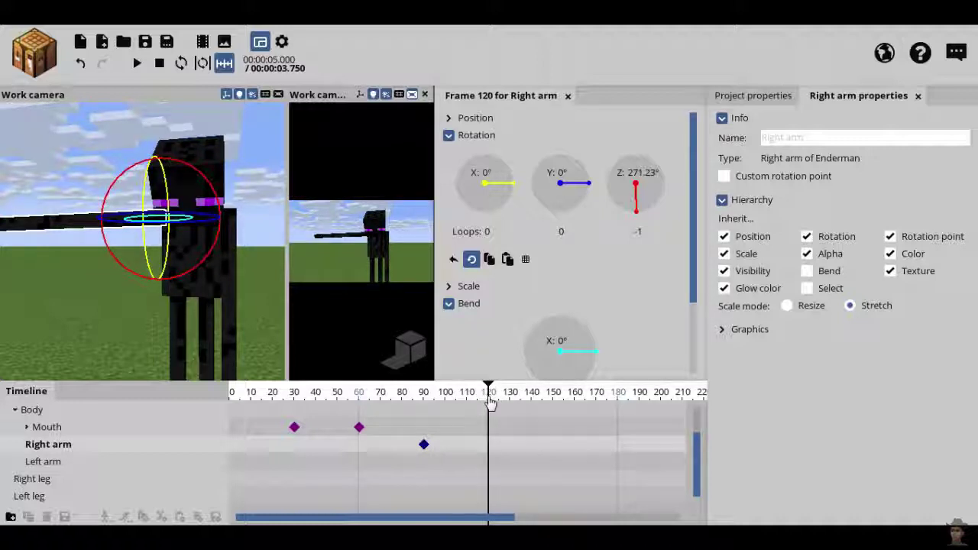
pyautogui.click(97, 462)
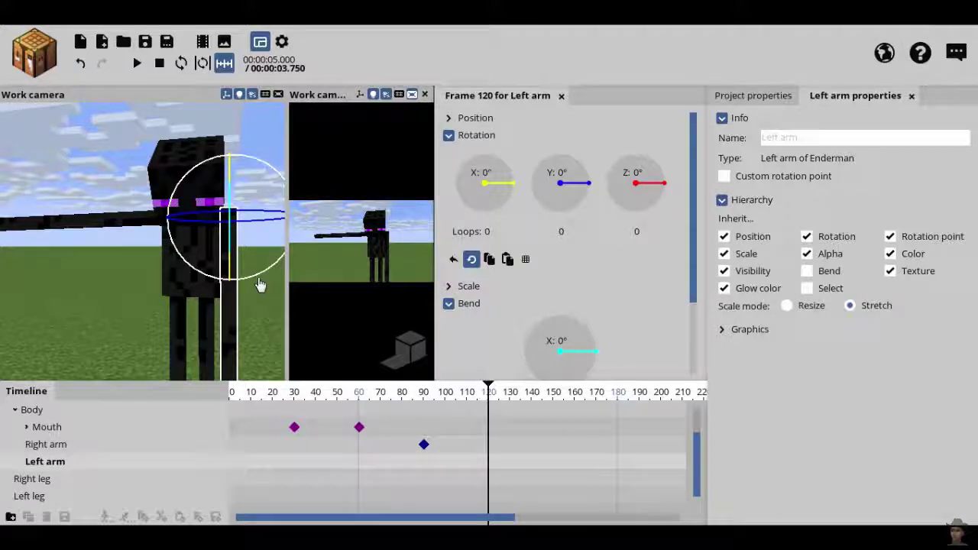
pyautogui.moveTo(257, 282); pyautogui.dragTo(181, 230)
pyautogui.moveTo(142, 315); pyautogui.dragTo(201, 305, button='right')
pyautogui.moveTo(243, 195); pyautogui.dragTo(287, 236)
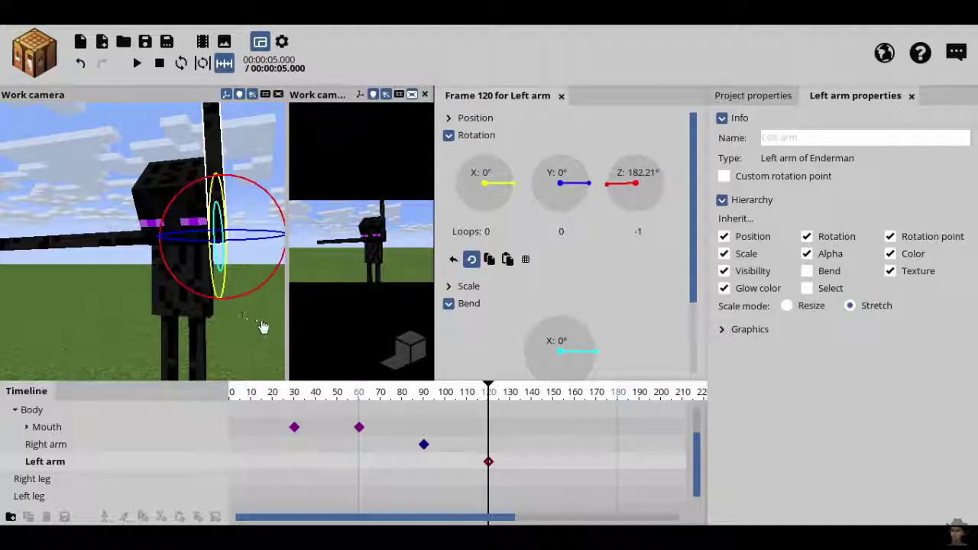
# Bend the raised left arm at the elbow to about 93.64° on X at frame 120
pyautogui.moveTo(260, 311)
pyautogui.mouseDown()
pyautogui.moveTo(245, 306)
pyautogui.moveTo(257, 305)
pyautogui.mouseUp()
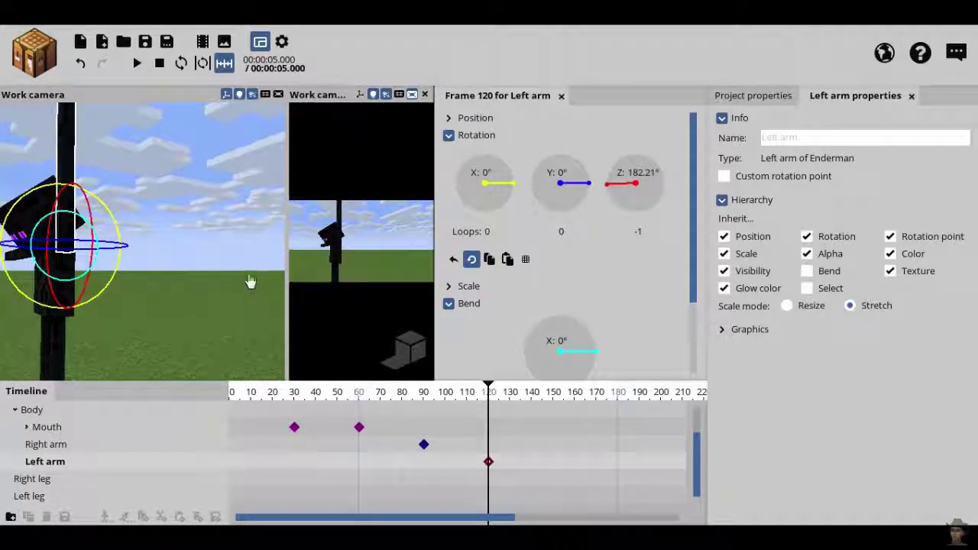
pyautogui.moveTo(67, 286); pyautogui.dragTo(42, 293)
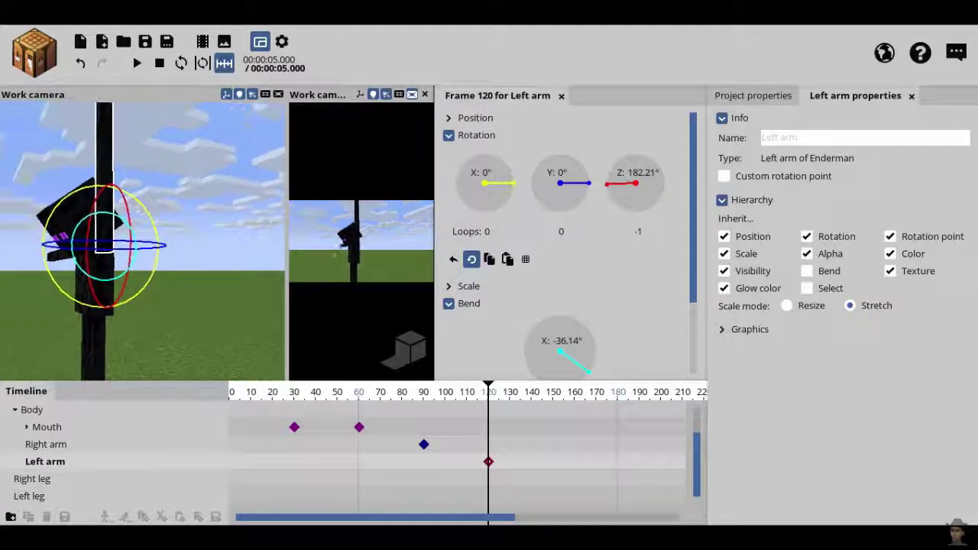
pyautogui.moveTo(145, 290); pyautogui.dragTo(241, 249)
pyautogui.moveTo(184, 290); pyautogui.dragTo(252, 290)
pyautogui.moveTo(149, 249); pyautogui.dragTo(83, 230, button='right')
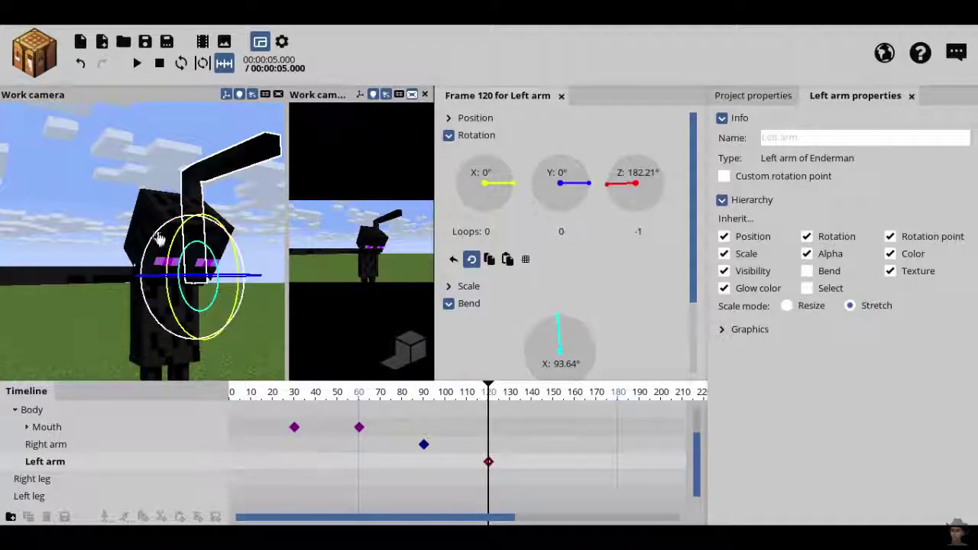
# Lower the bent left arm to about 89.73° on Z, swing it forward around Y, and deselect it
pyautogui.moveTo(156, 240); pyautogui.dragTo(117, 288)
pyautogui.moveTo(111, 337); pyautogui.dragTo(244, 242)
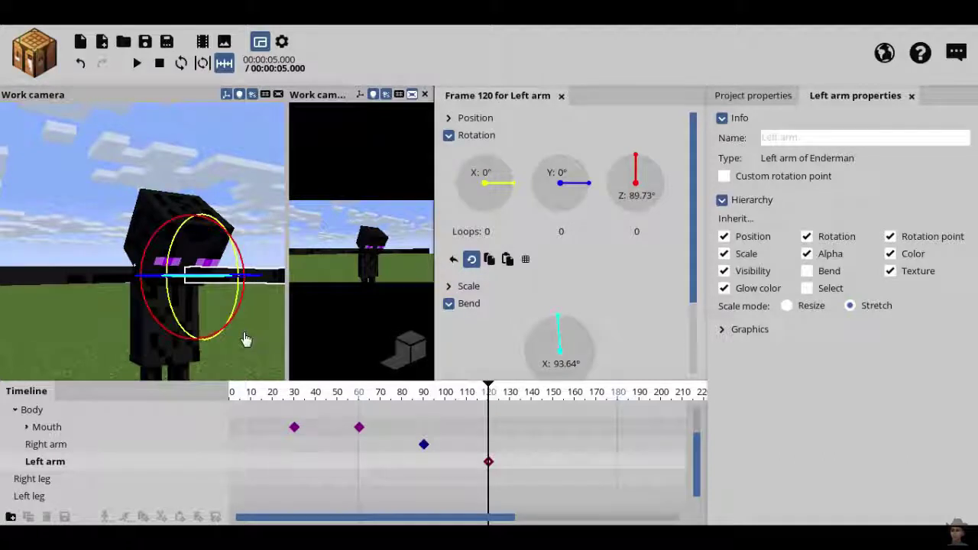
pyautogui.moveTo(245, 339)
pyautogui.mouseDown(button='right')
pyautogui.moveTo(282, 327)
pyautogui.moveTo(246, 324)
pyautogui.mouseUp(button='right')
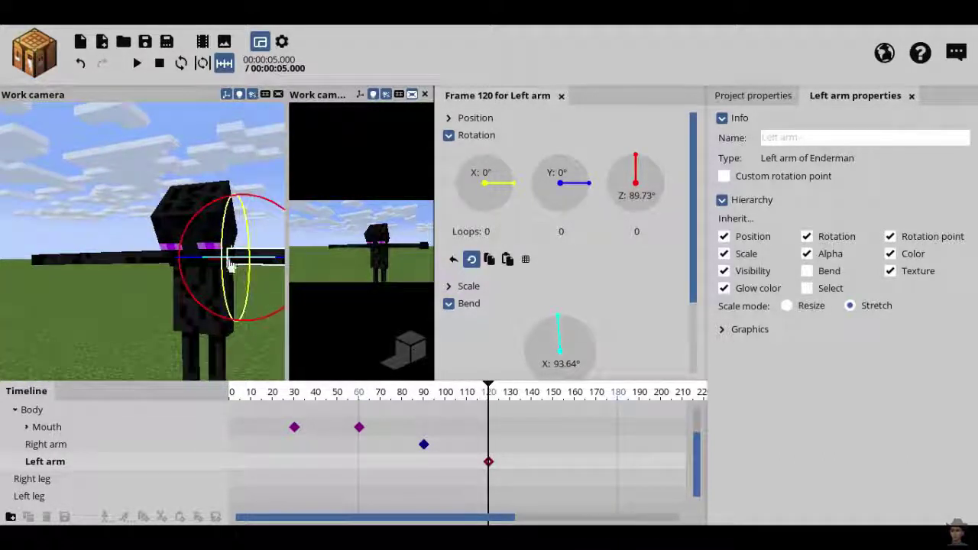
pyautogui.moveTo(106, 264); pyautogui.dragTo(237, 271)
pyautogui.moveTo(241, 206)
pyautogui.mouseDown()
pyautogui.moveTo(242, 219)
pyautogui.moveTo(241, 207)
pyautogui.mouseUp()
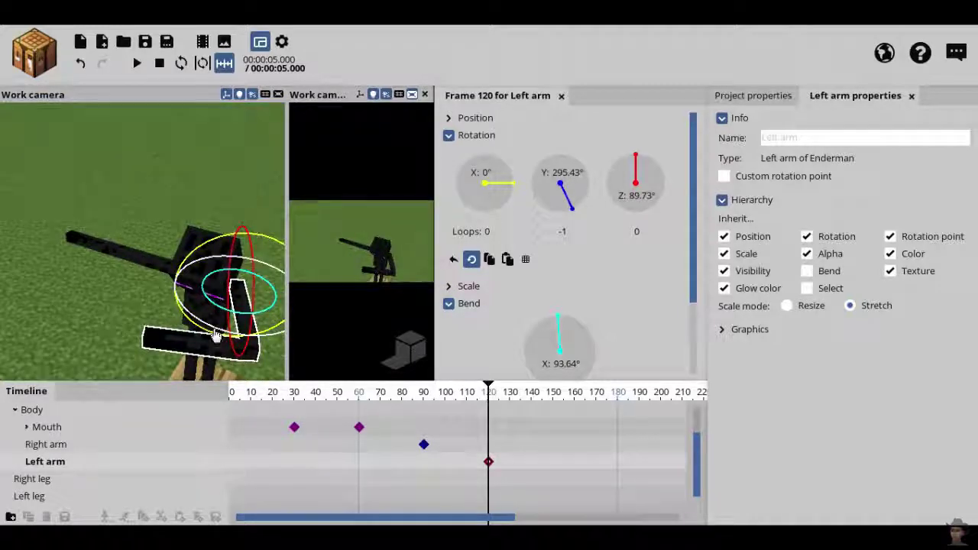
pyautogui.moveTo(217, 334); pyautogui.dragTo(179, 323)
pyautogui.moveTo(157, 329); pyautogui.dragTo(144, 276, button='right')
pyautogui.click(98, 332)
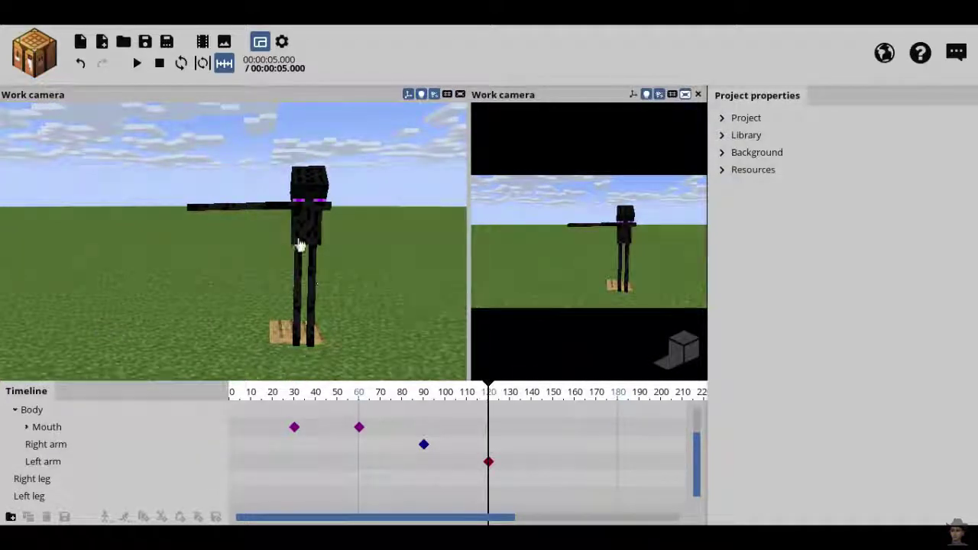
# Return the marker to frame 0, play the head and arm animation through, and stop it
pyautogui.click(137, 65)
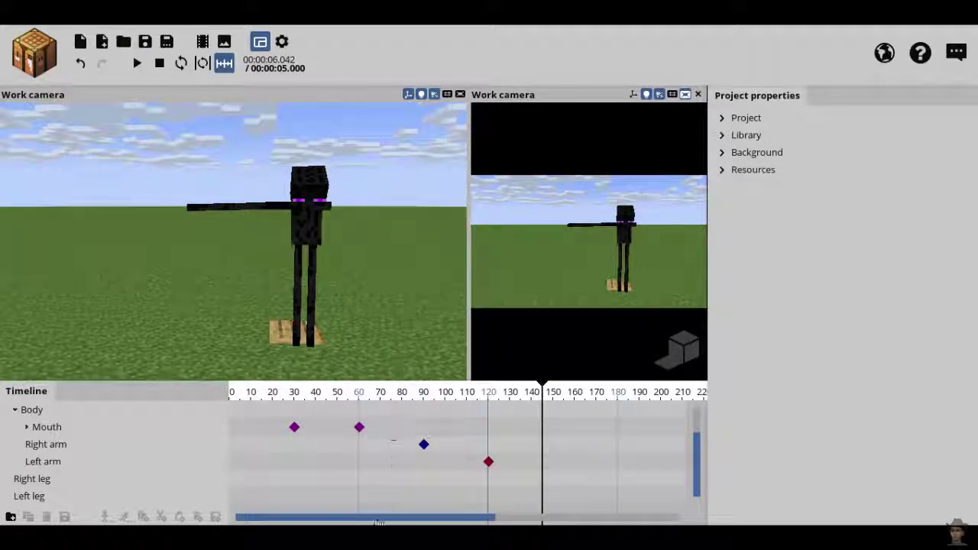
pyautogui.moveTo(242, 402); pyautogui.dragTo(190, 400)
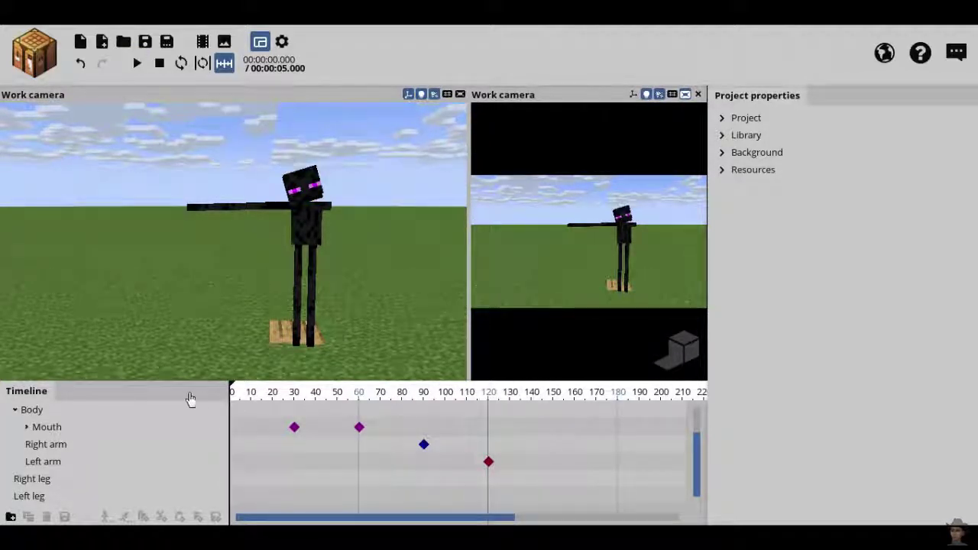
pyautogui.click(136, 67)
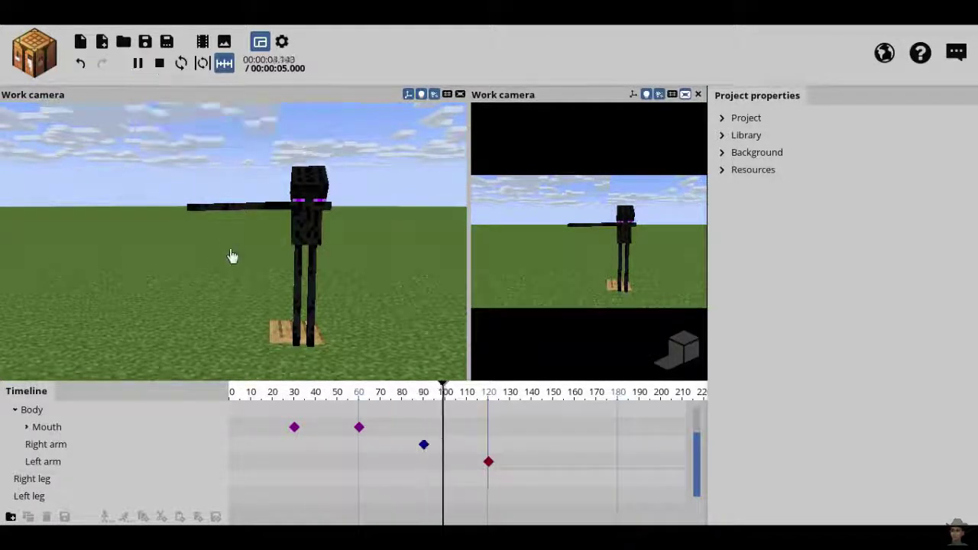
pyautogui.click(159, 63)
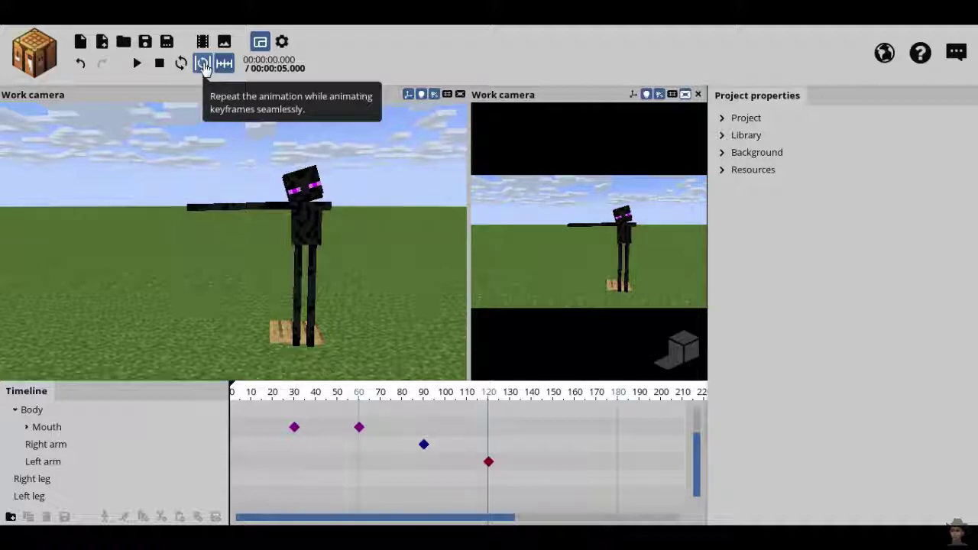
pyautogui.click(181, 64)
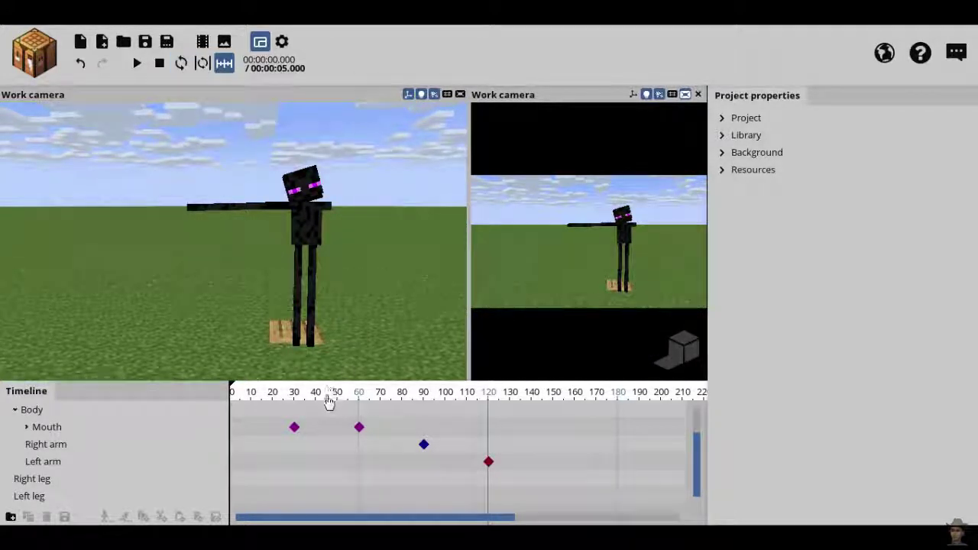
# Undo the Enderman's arm and head poses until all its Mouth and arm keyframes are removed
pyautogui.click(82, 65)
pyautogui.click(82, 65)
pyautogui.click(81, 65)
pyautogui.click(81, 66)
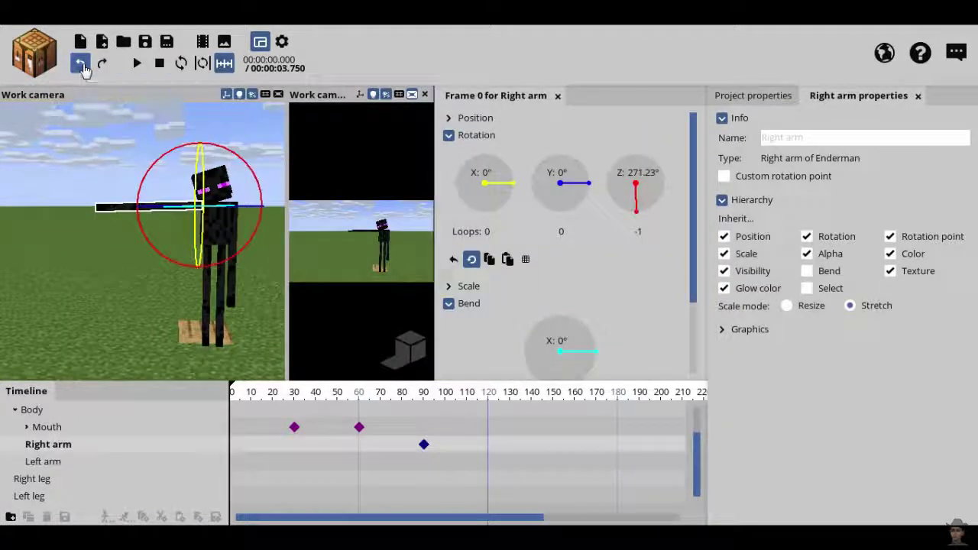
pyautogui.click(82, 66)
pyautogui.click(82, 66)
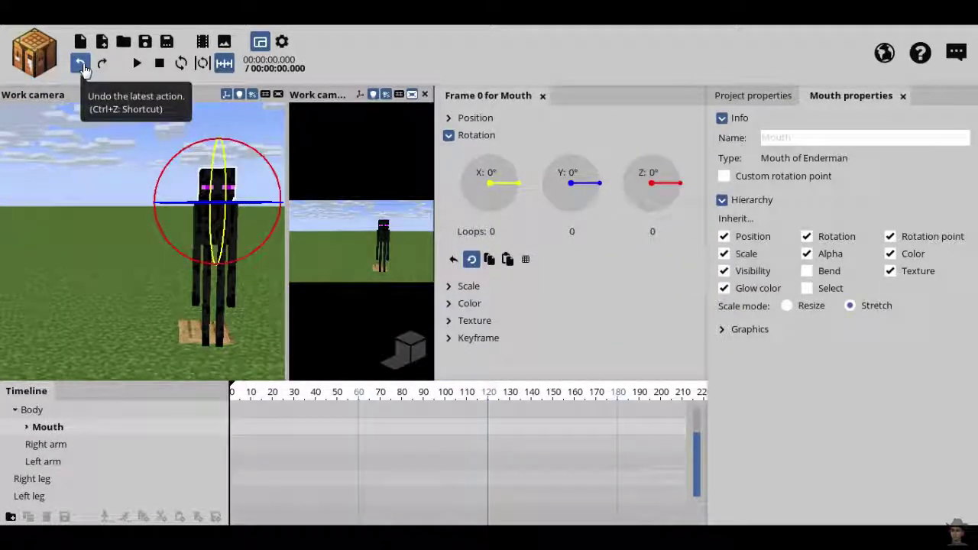
pyautogui.click(82, 66)
pyautogui.click(100, 66)
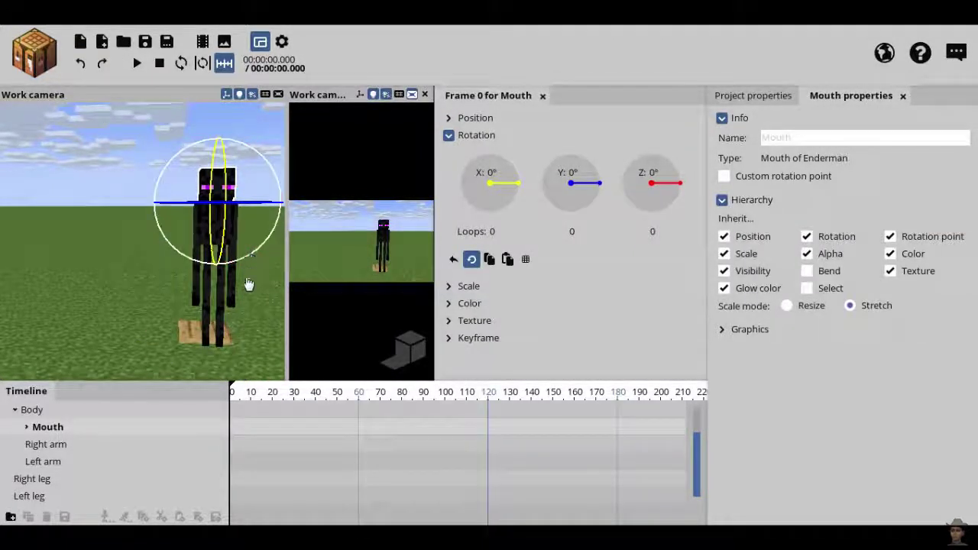
# At frame 30, raise the left arm to about 289.41° on X and bend it to about 89.59°
pyautogui.moveTo(184, 314)
pyautogui.mouseDown(button='right')
pyautogui.moveTo(164, 307)
pyautogui.moveTo(181, 303)
pyautogui.mouseUp(button='right')
pyautogui.press('w')
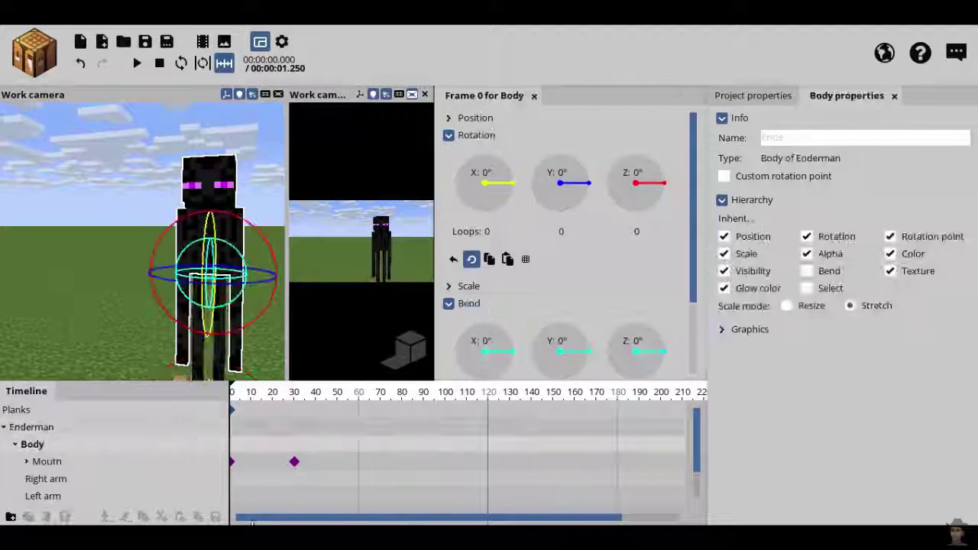
pyautogui.click(176, 498)
pyautogui.click(294, 392)
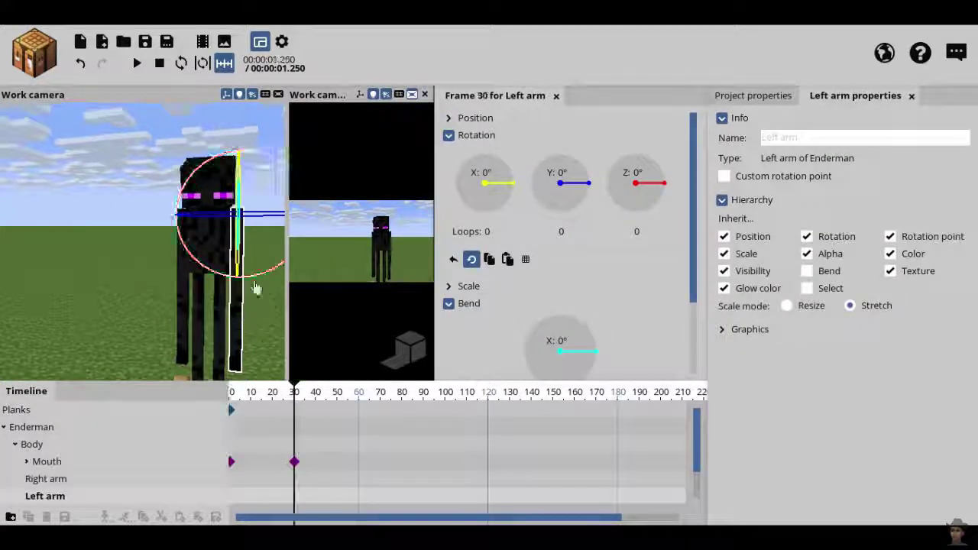
pyautogui.moveTo(509, 185); pyautogui.dragTo(496, 218)
pyautogui.moveTo(588, 352); pyautogui.dragTo(576, 394)
pyautogui.click(80, 63)
pyautogui.moveTo(237, 294); pyautogui.dragTo(157, 263)
pyautogui.moveTo(191, 305); pyautogui.dragTo(229, 306)
# Select the Enderman's right arm and raise it straight out sideways at frame 60
pyautogui.click(109, 273)
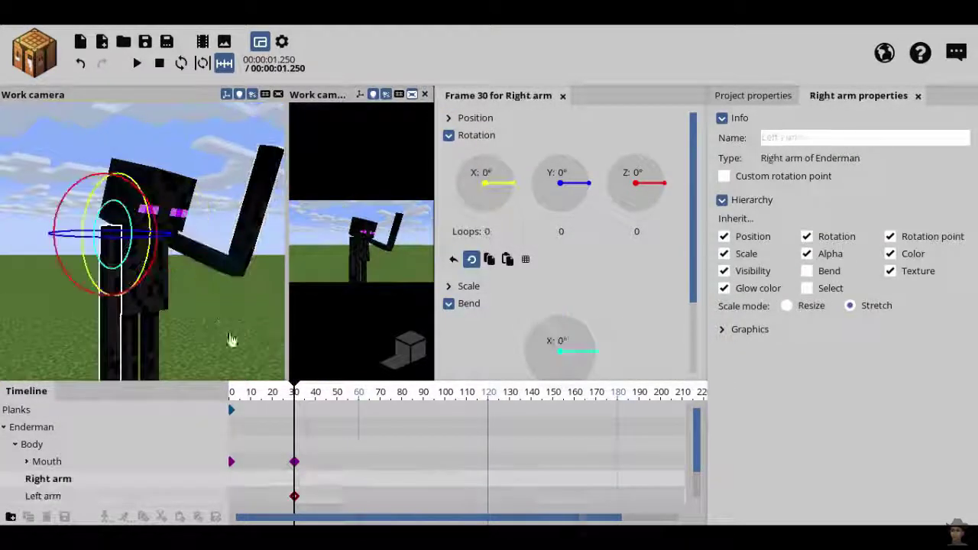
pyautogui.click(359, 392)
pyautogui.moveTo(236, 343); pyautogui.dragTo(279, 395)
pyautogui.moveTo(126, 261); pyautogui.dragTo(99, 191)
pyautogui.moveTo(153, 306); pyautogui.dragTo(198, 306)
# Add frame 0 keyframes for the left and right arms with both arms lowered
pyautogui.click(231, 392)
pyautogui.click(251, 259)
pyautogui.moveTo(592, 352)
pyautogui.mouseDown()
pyautogui.moveTo(602, 360)
pyautogui.moveTo(584, 355)
pyautogui.mouseUp()
pyautogui.click(231, 478)
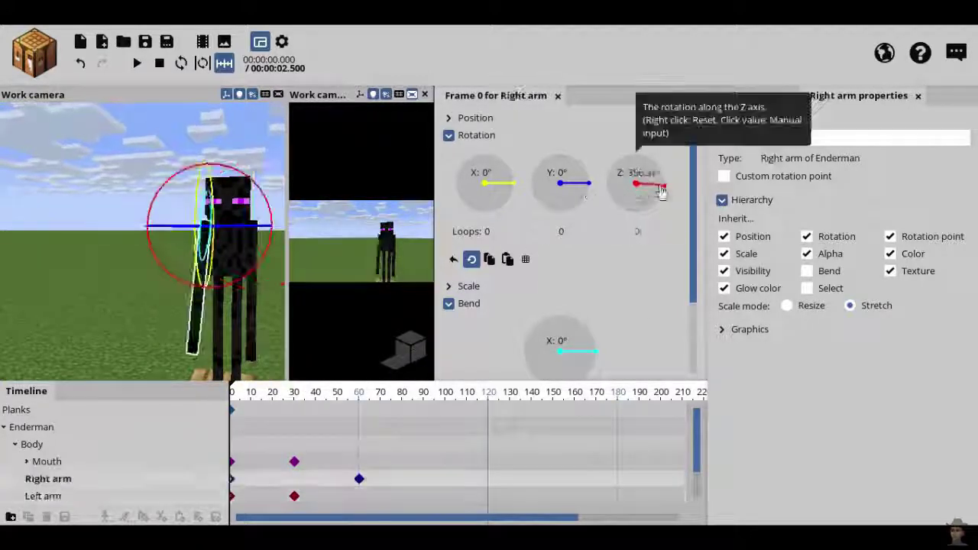
# Add a frame 30 keyframe for the right arm in its lowered position beside the body
pyautogui.click(294, 391)
pyautogui.moveTo(180, 282); pyautogui.dragTo(189, 287)
pyautogui.click(172, 324)
pyautogui.click(324, 229)
# Return to frame 0, play the new head and arm animation, and pause it
pyautogui.moveTo(294, 394); pyautogui.dragTo(231, 394)
pyautogui.moveTo(235, 267); pyautogui.dragTo(271, 268)
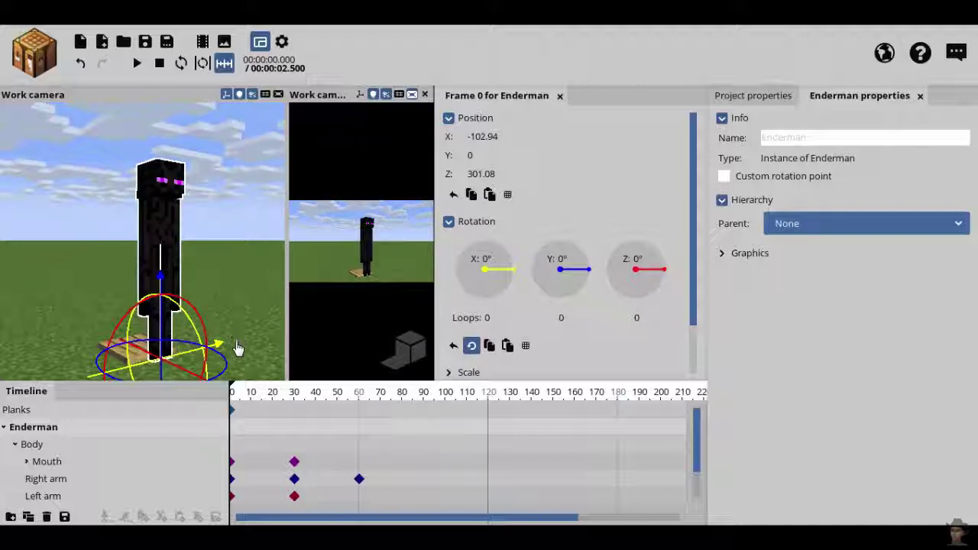
pyautogui.click(137, 63)
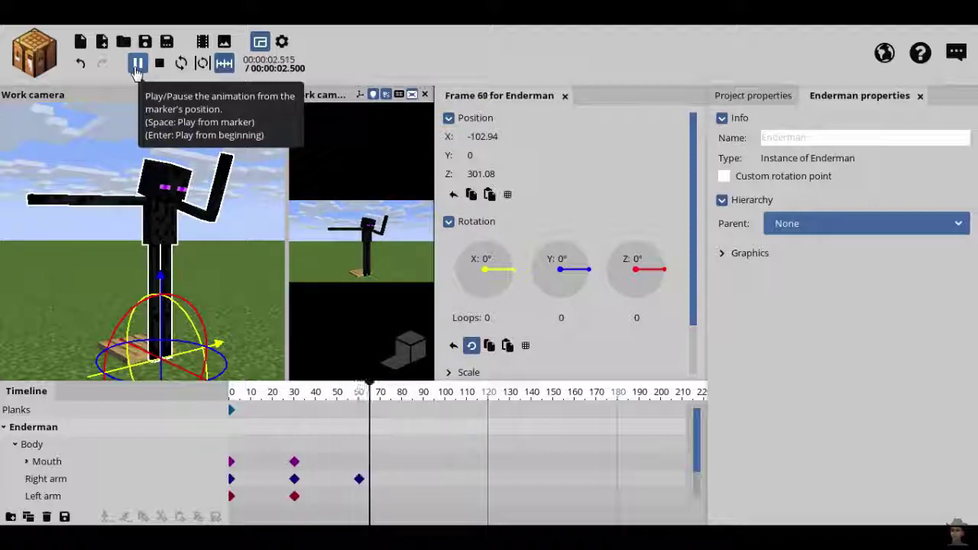
pyautogui.click(137, 63)
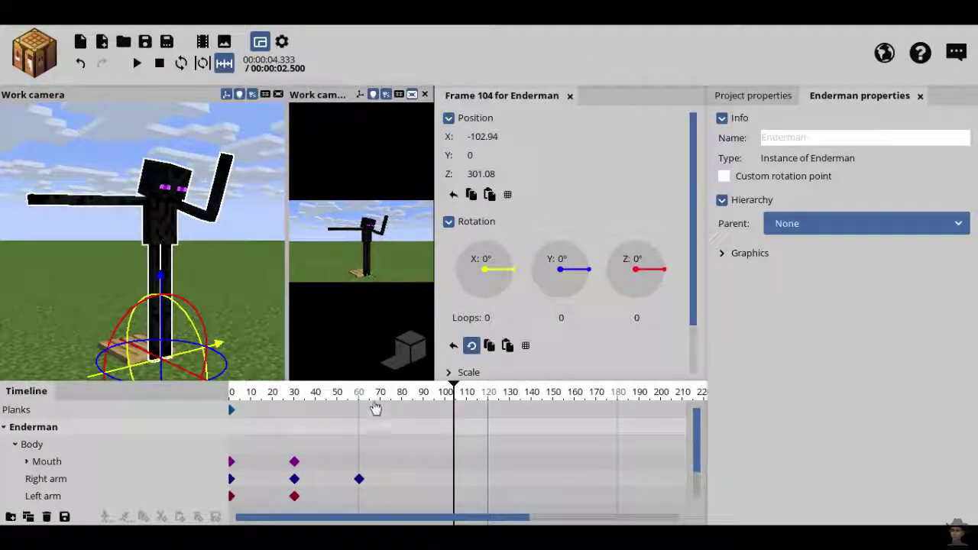
# Rotate the right arm to a new pose at frame 90 and the left arm at frame 59
pyautogui.moveTo(426, 402)
pyautogui.mouseDown()
pyautogui.moveTo(399, 399)
pyautogui.moveTo(423, 398)
pyautogui.mouseUp()
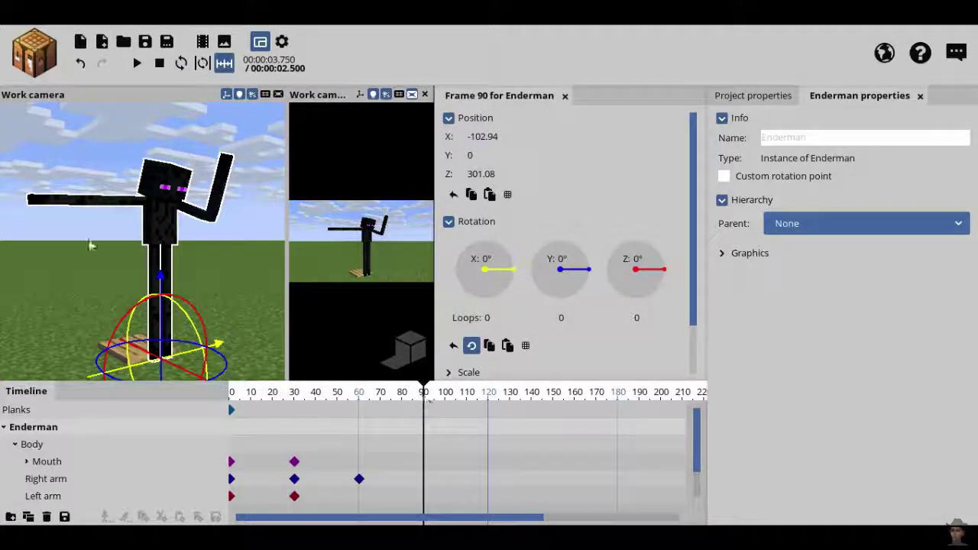
pyautogui.click(50, 206)
pyautogui.moveTo(152, 206); pyautogui.dragTo(126, 217)
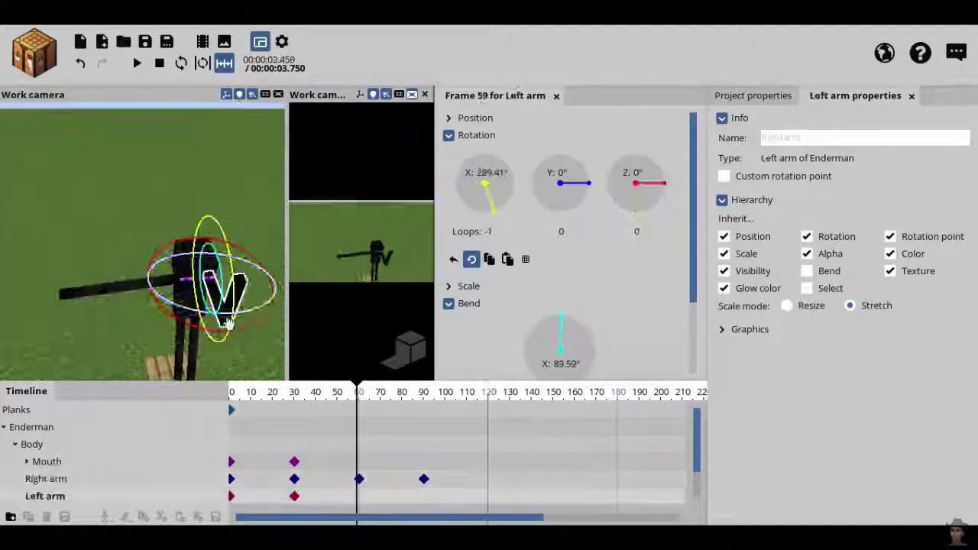
pyautogui.moveTo(252, 290); pyautogui.dragTo(251, 161)
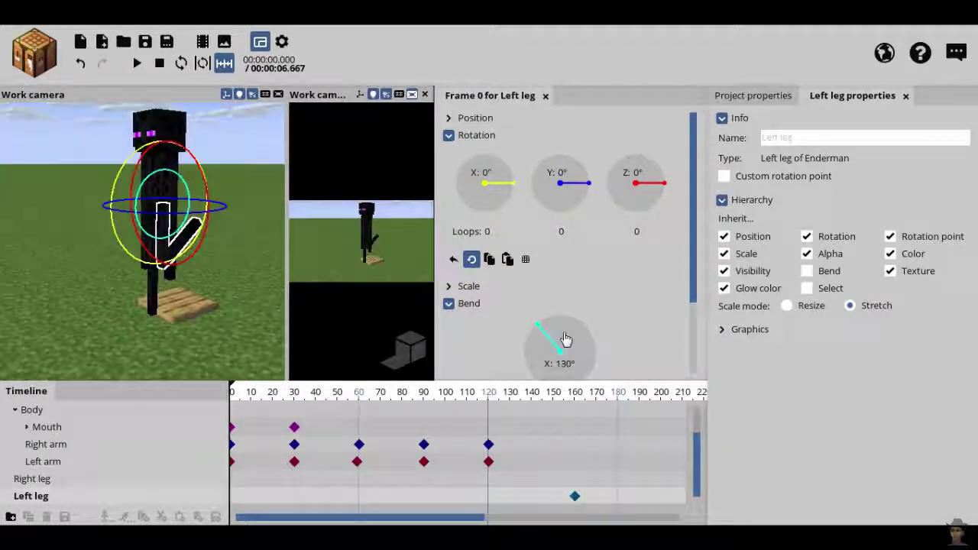
# Reset the left leg's bend so the leg is straight at the start of the animation
pyautogui.moveTo(563, 338); pyautogui.dragTo(573, 351)
pyautogui.rightClick(572, 352)
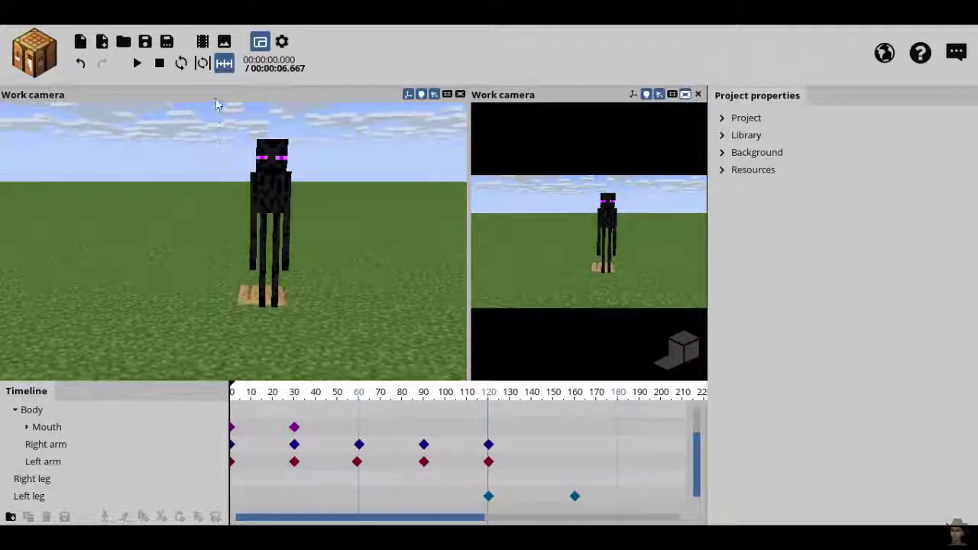
# Play the full Enderman animation twice from frame 0, stopping it after each run
pyautogui.click(137, 63)
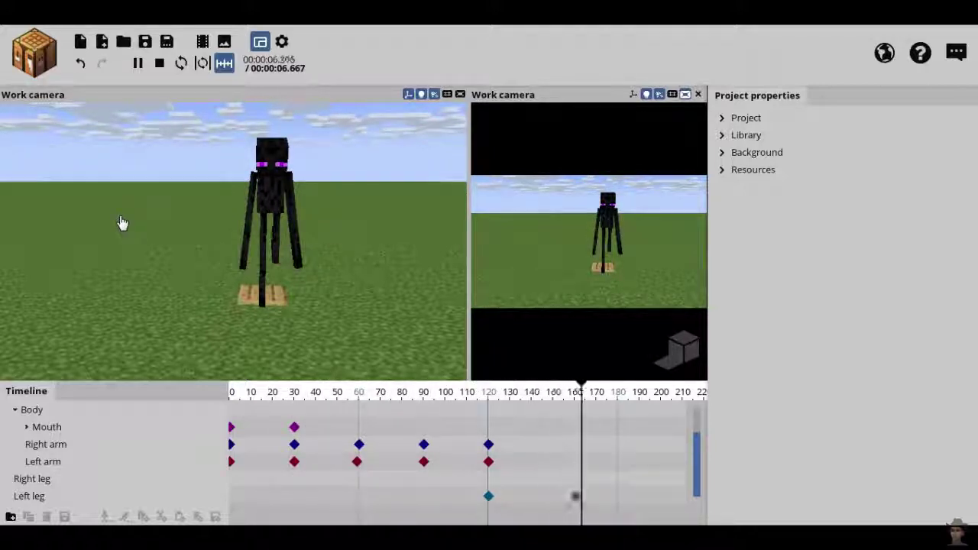
pyautogui.click(159, 64)
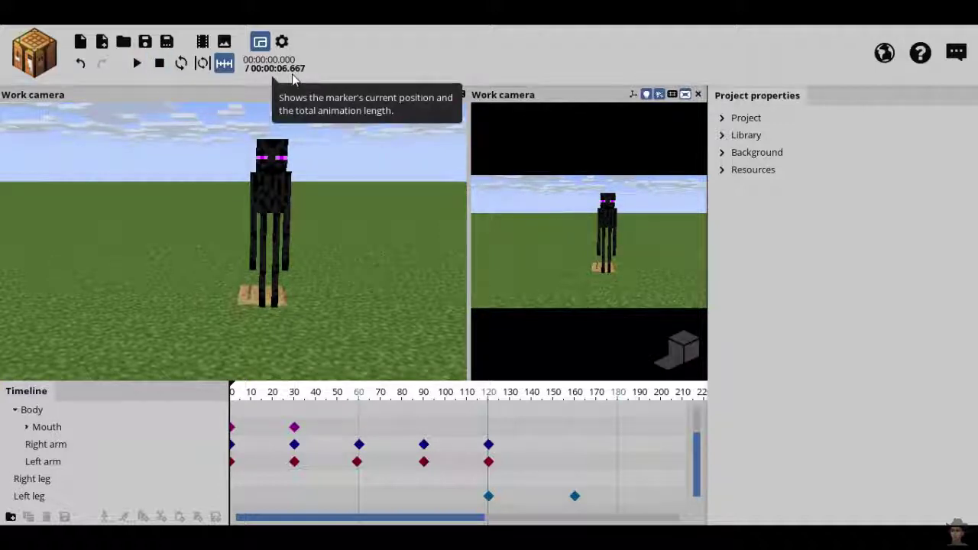
pyautogui.click(137, 64)
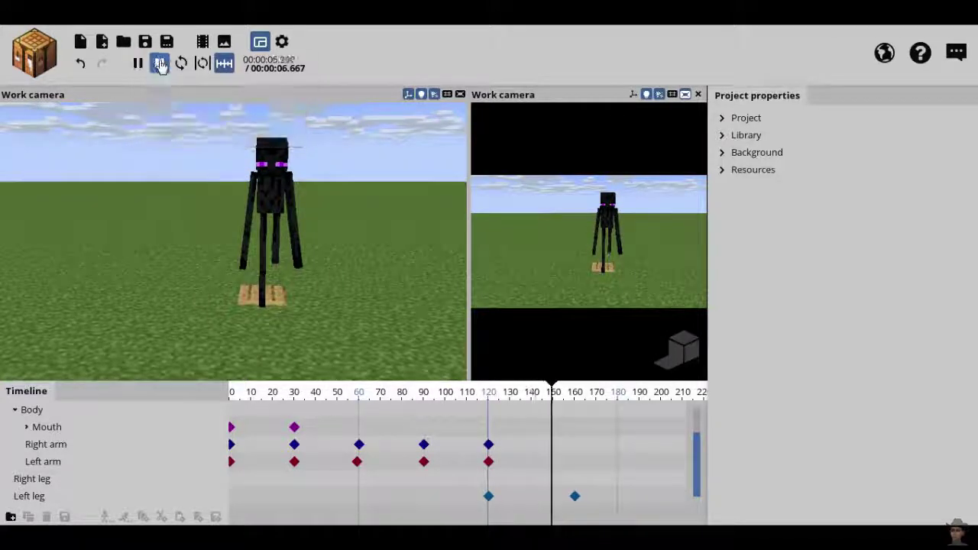
pyautogui.click(160, 64)
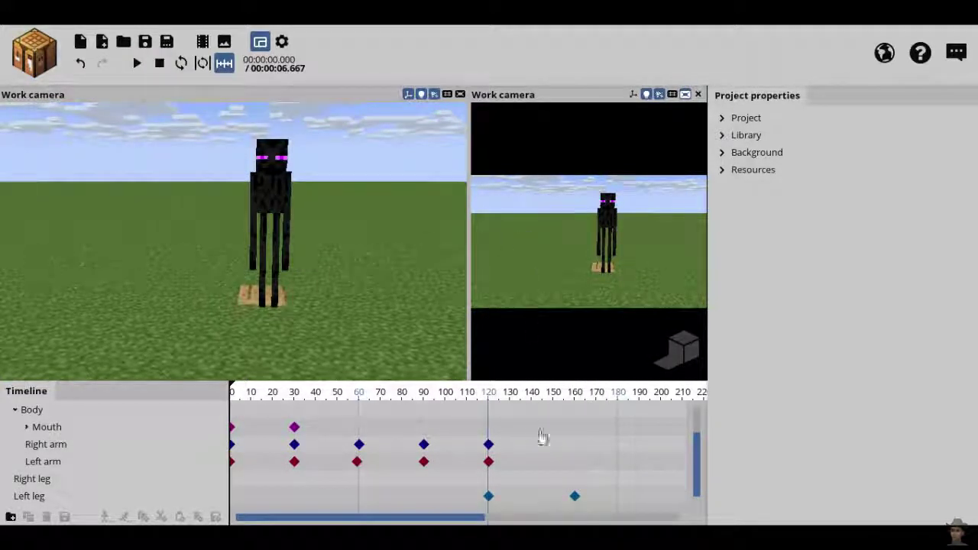